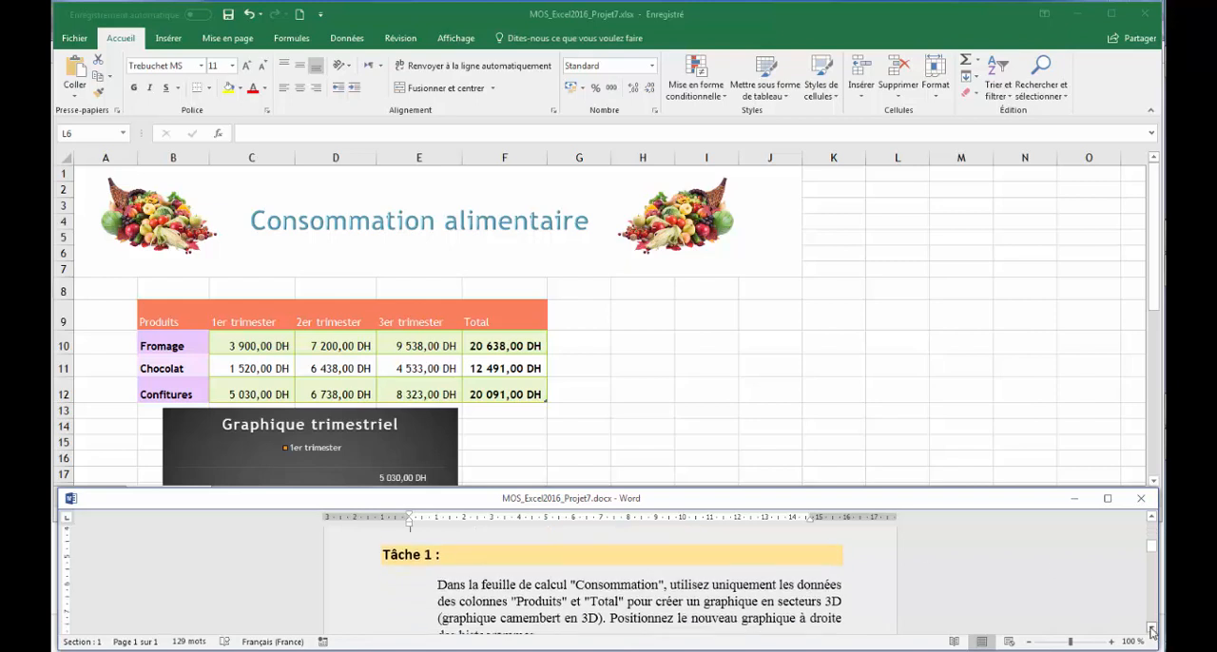
pyautogui.scroll(-1, 712, 599)
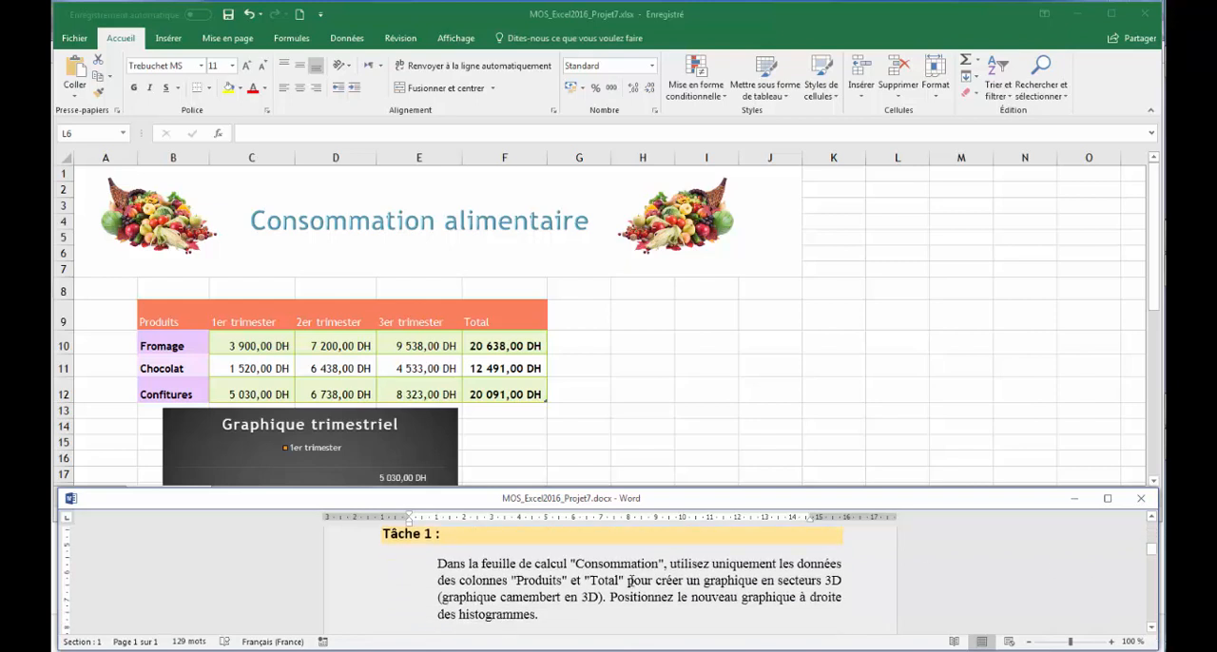
# Create a 3D pie chart from the Produits and Total columns of the Consommation table and place it beside the Graphique trimestriel chart.
pyautogui.click(663, 364)
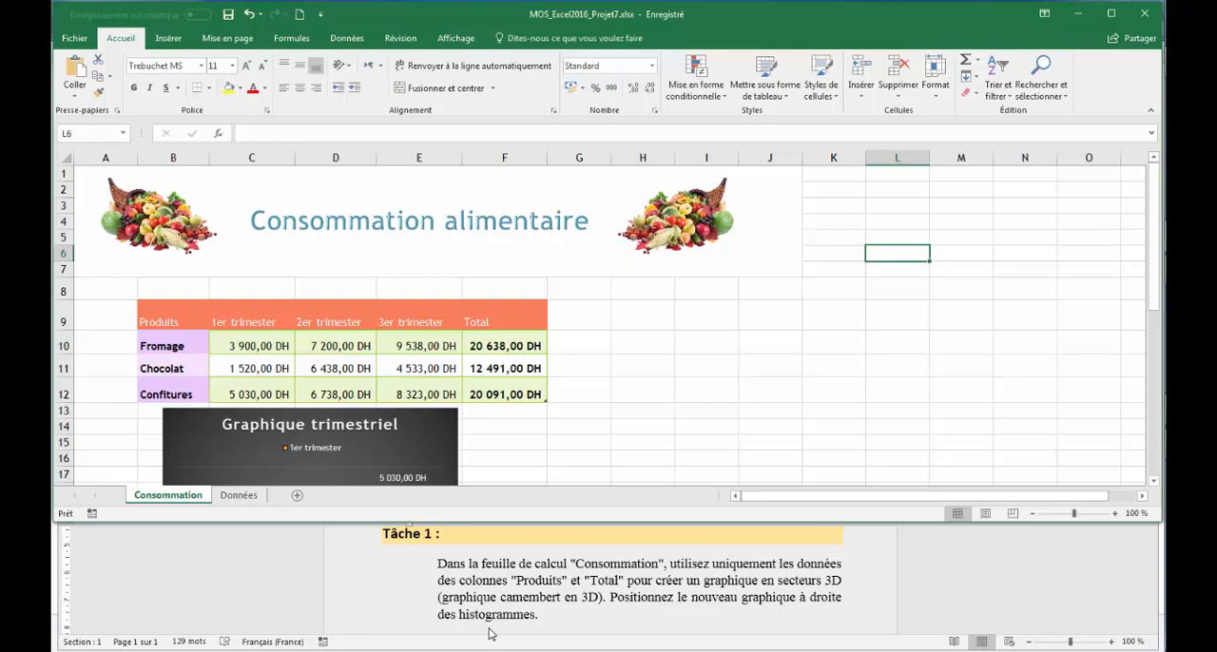
pyautogui.moveTo(1154, 295); pyautogui.dragTo(1163, 255)
pyautogui.moveTo(185, 310); pyautogui.dragTo(169, 392)
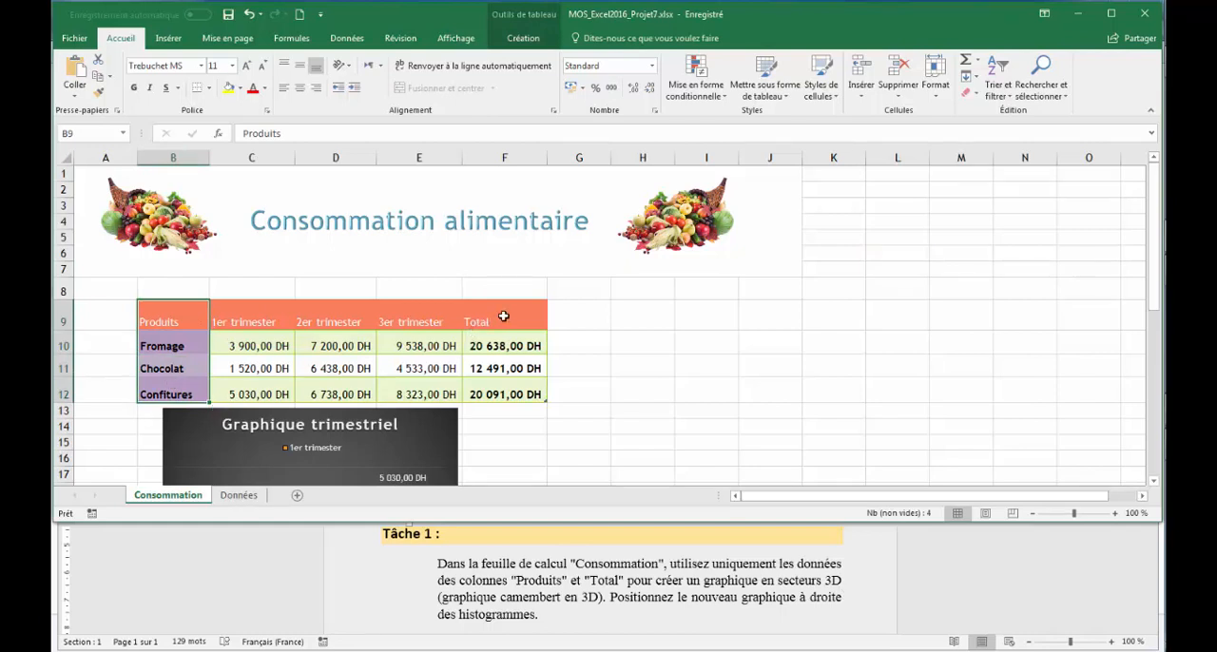
pyautogui.moveTo(504, 315); pyautogui.dragTo(498, 390)
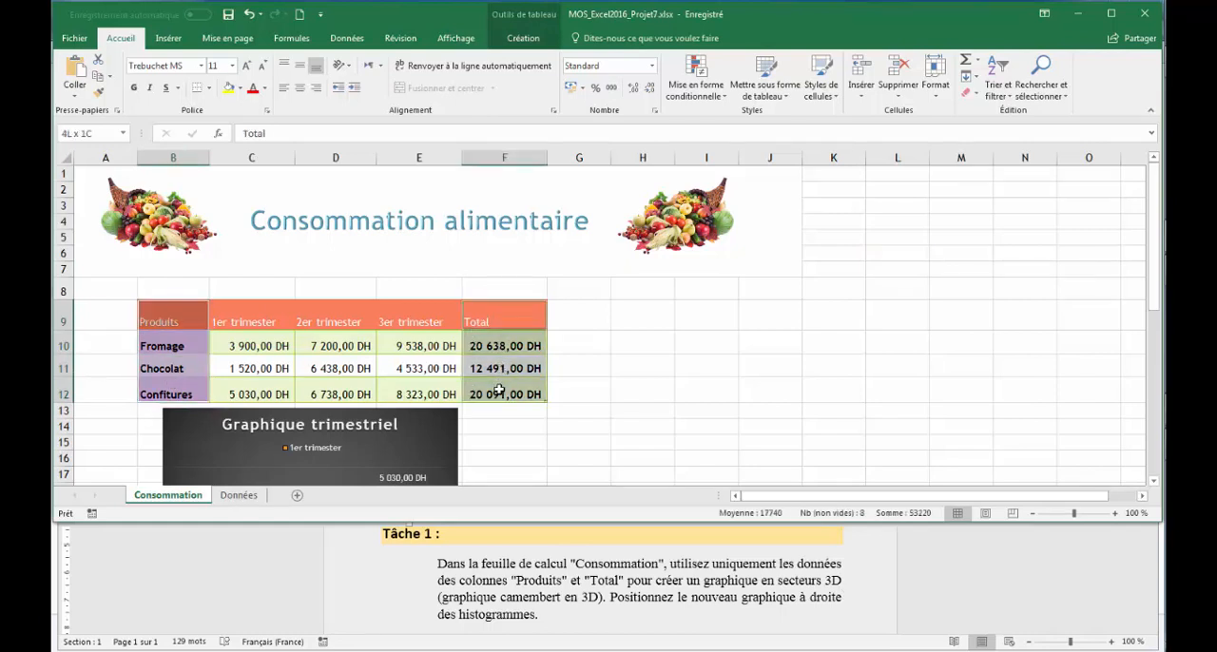
pyautogui.click(168, 38)
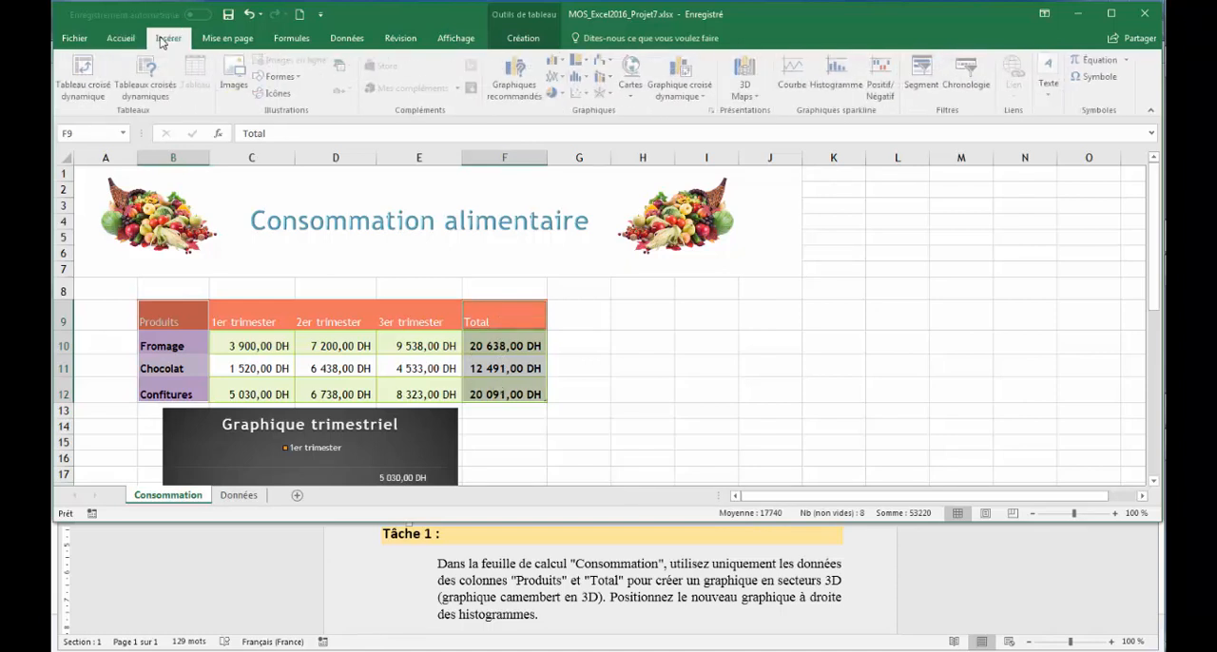
pyautogui.click(556, 92)
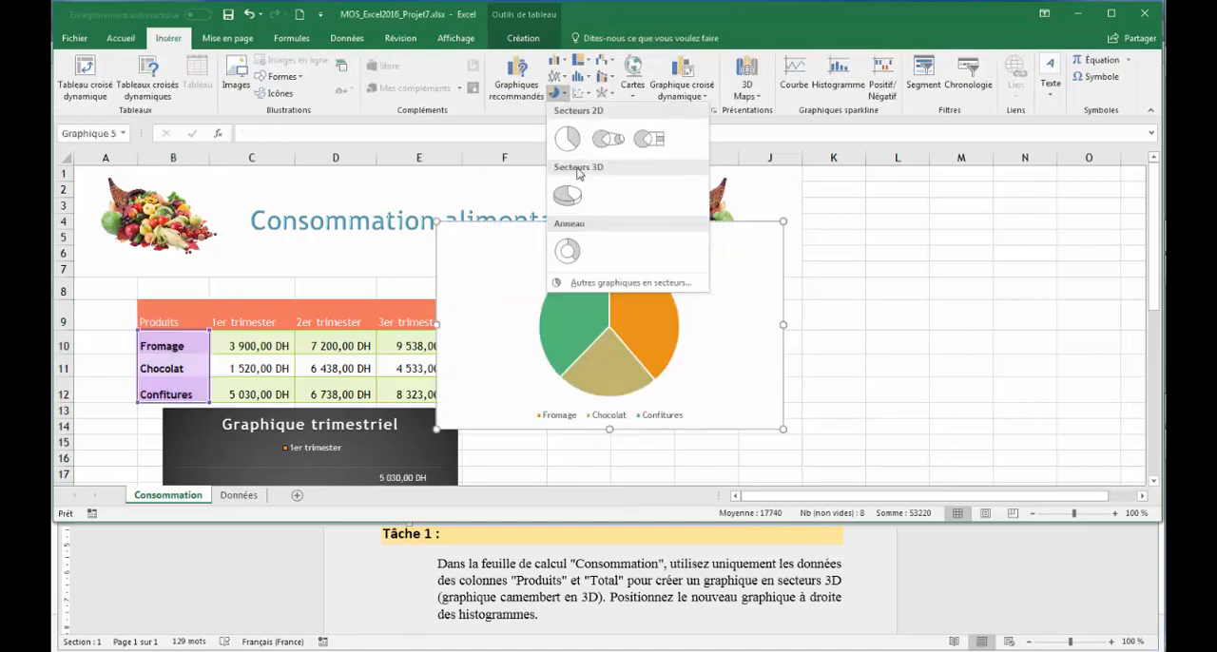
pyautogui.click(569, 198)
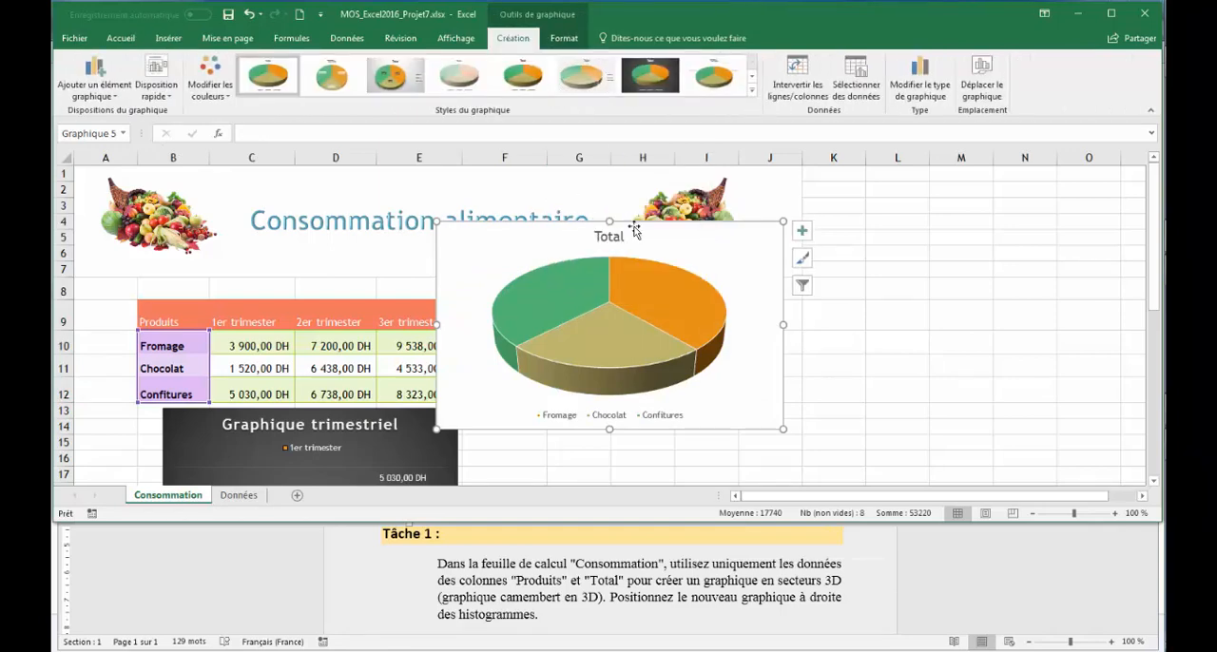
pyautogui.moveTo(1153, 250); pyautogui.dragTo(1154, 334)
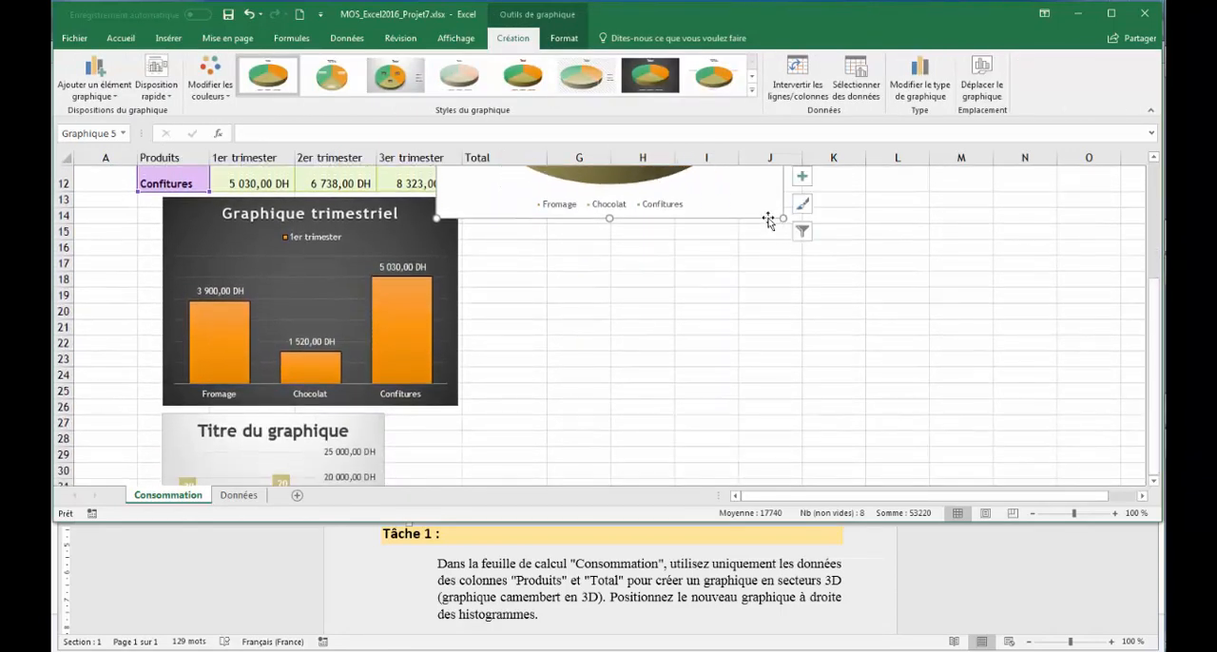
pyautogui.moveTo(756, 218); pyautogui.dragTo(842, 456)
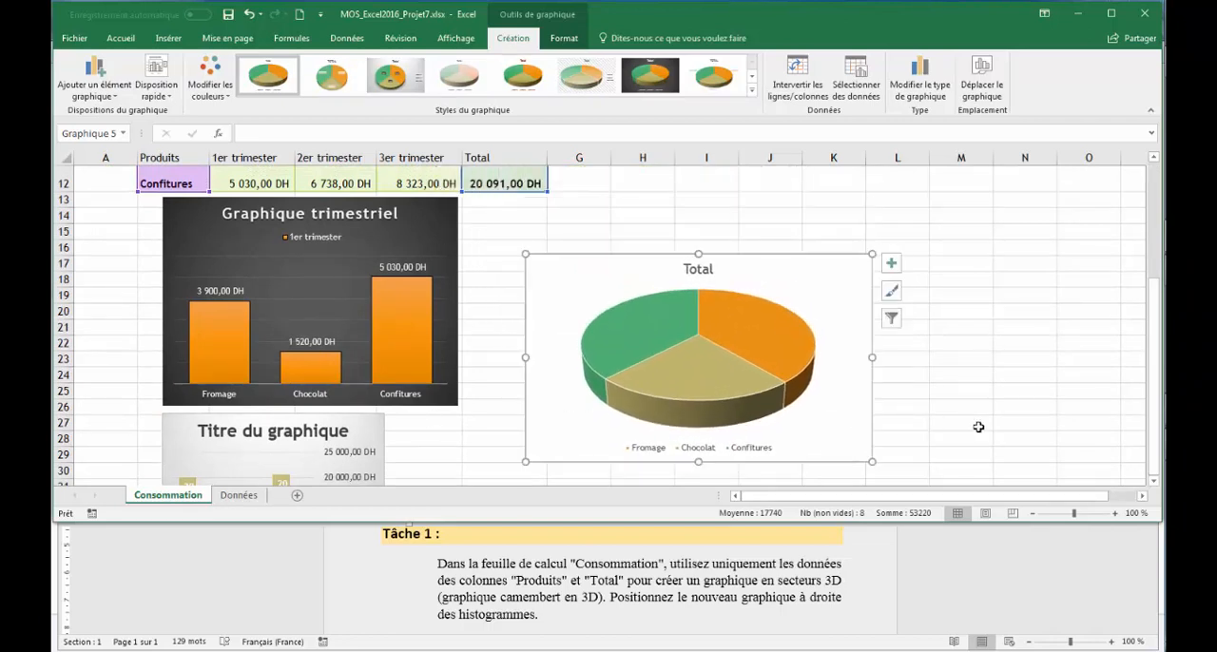
# Check Task 2 in the Word instructions, then add a data series to the Graphique trimestriel chart in Excel, named from cell F9.
pyautogui.click(810, 614)
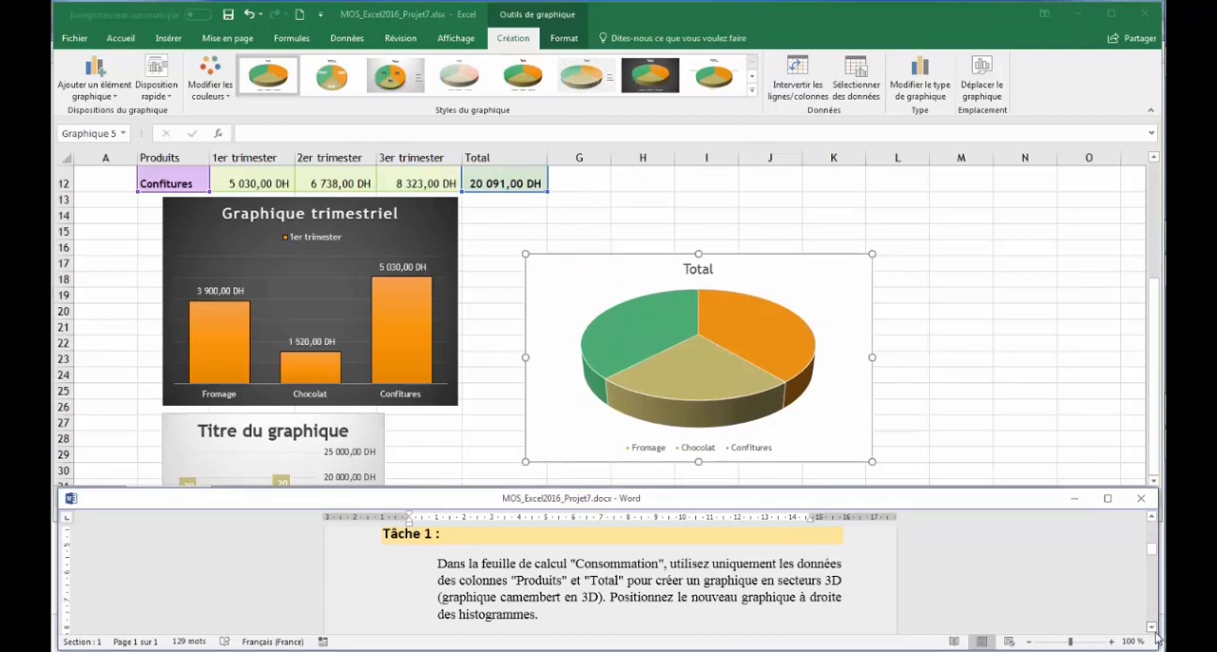
pyautogui.click(1152, 627)
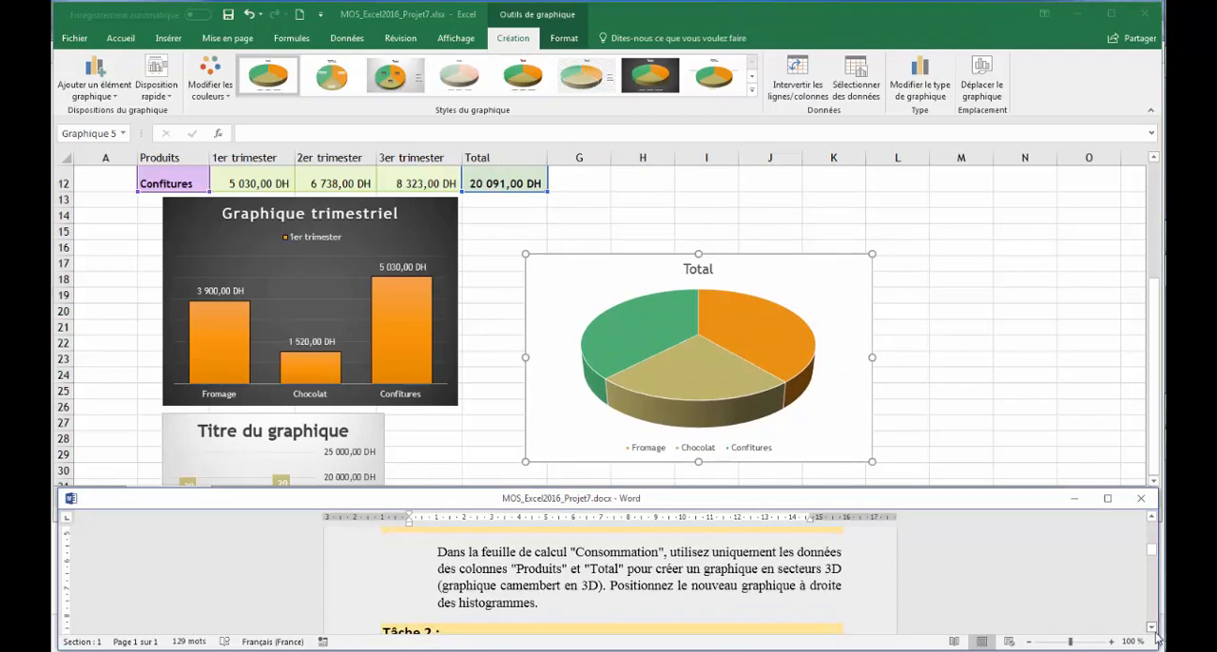
pyautogui.click(1153, 518)
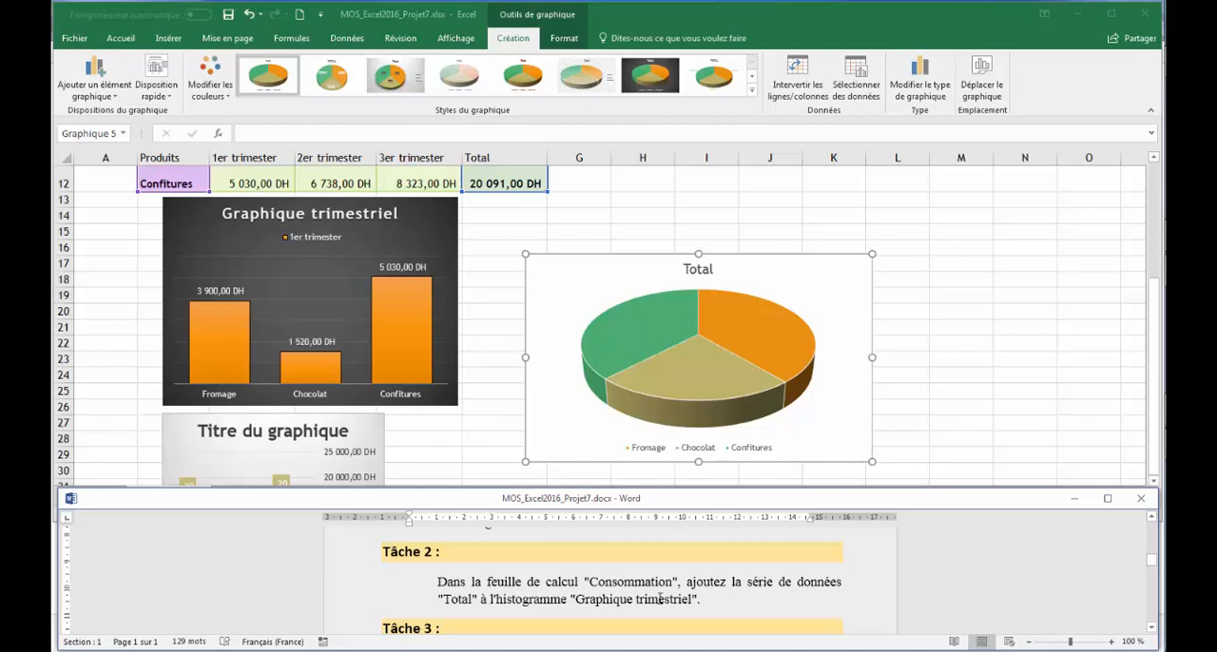
pyautogui.click(443, 426)
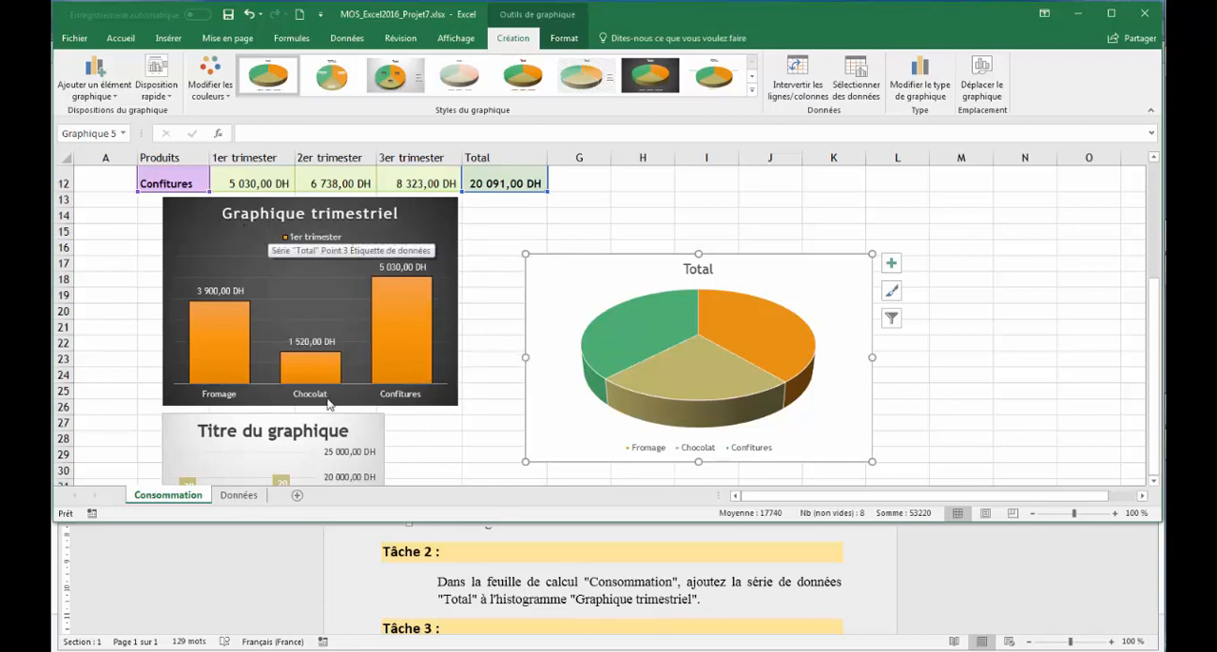
pyautogui.click(433, 195)
pyautogui.click(438, 210)
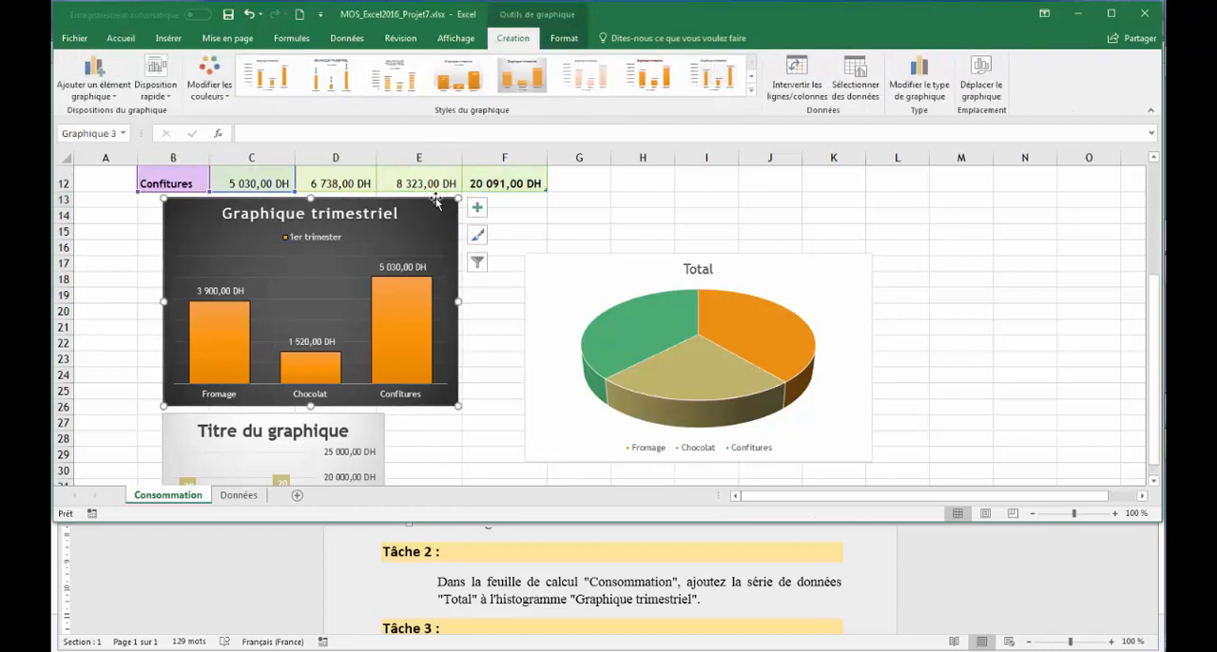
pyautogui.click(867, 79)
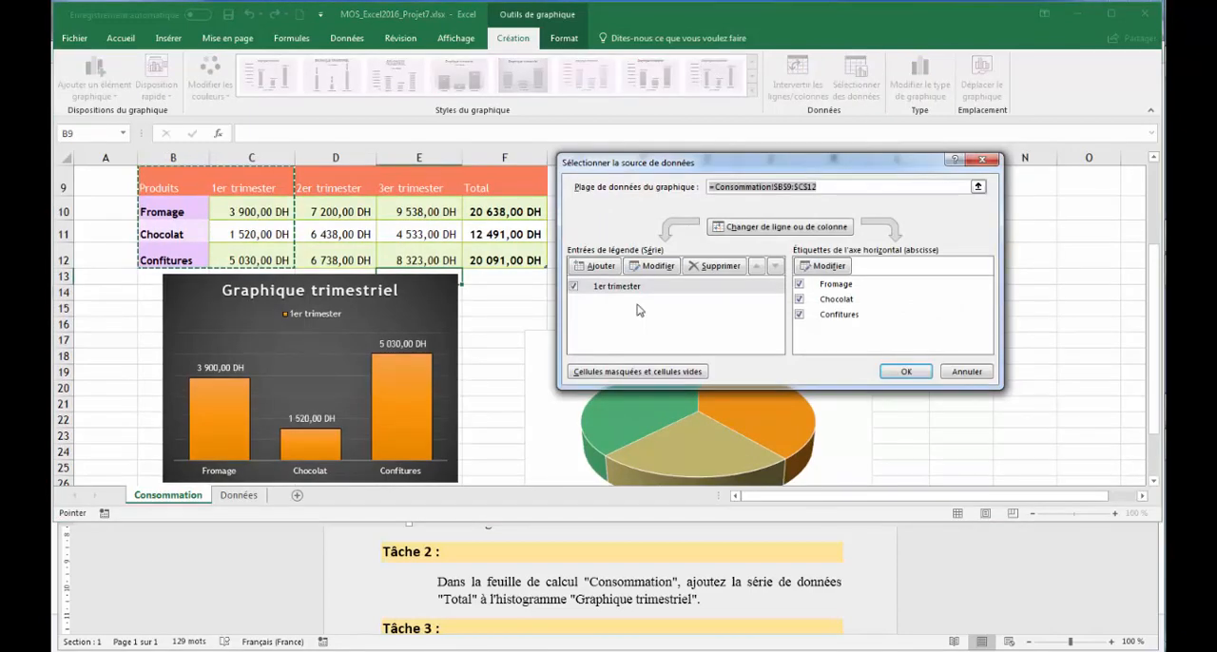
pyautogui.click(597, 266)
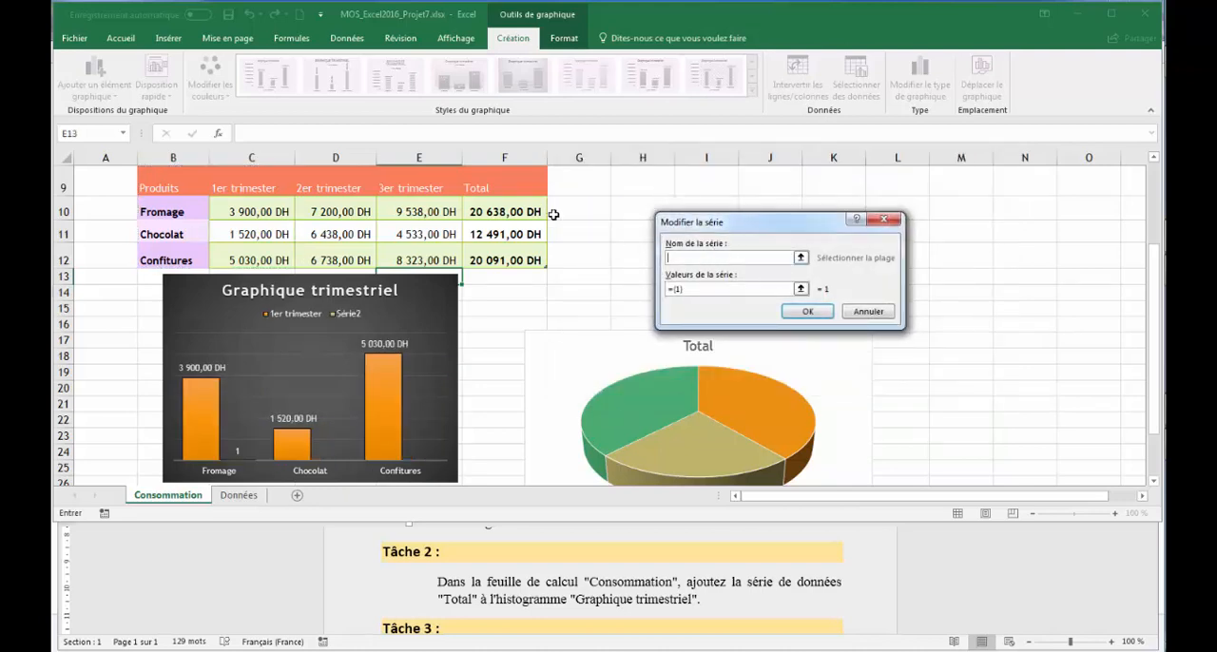
pyautogui.click(505, 185)
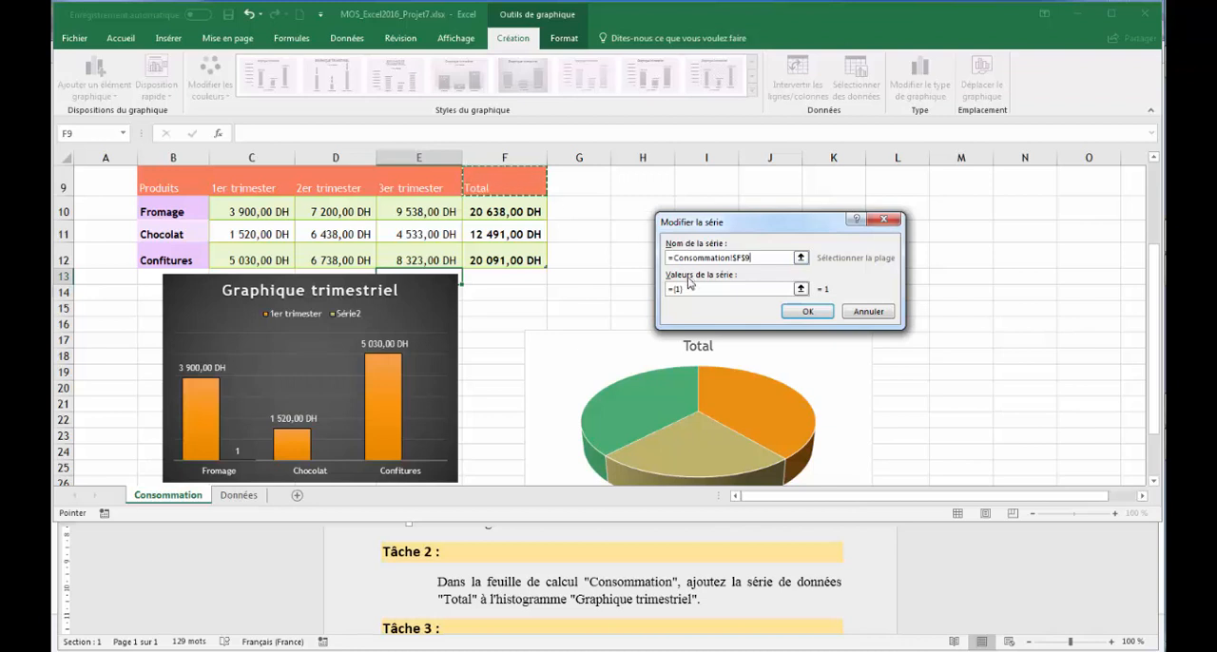
# Set the new series values to Consommation cells F10:F12 and apply the chart's data source changes.
pyautogui.click(802, 289)
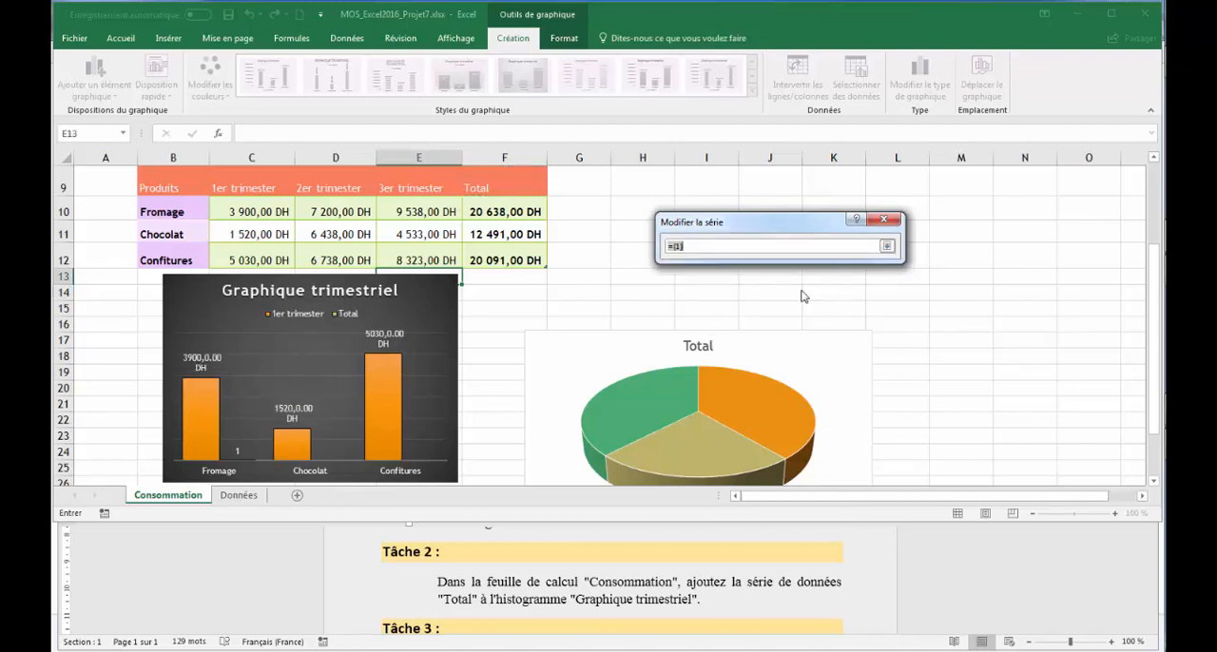
pyautogui.moveTo(507, 211); pyautogui.dragTo(505, 245)
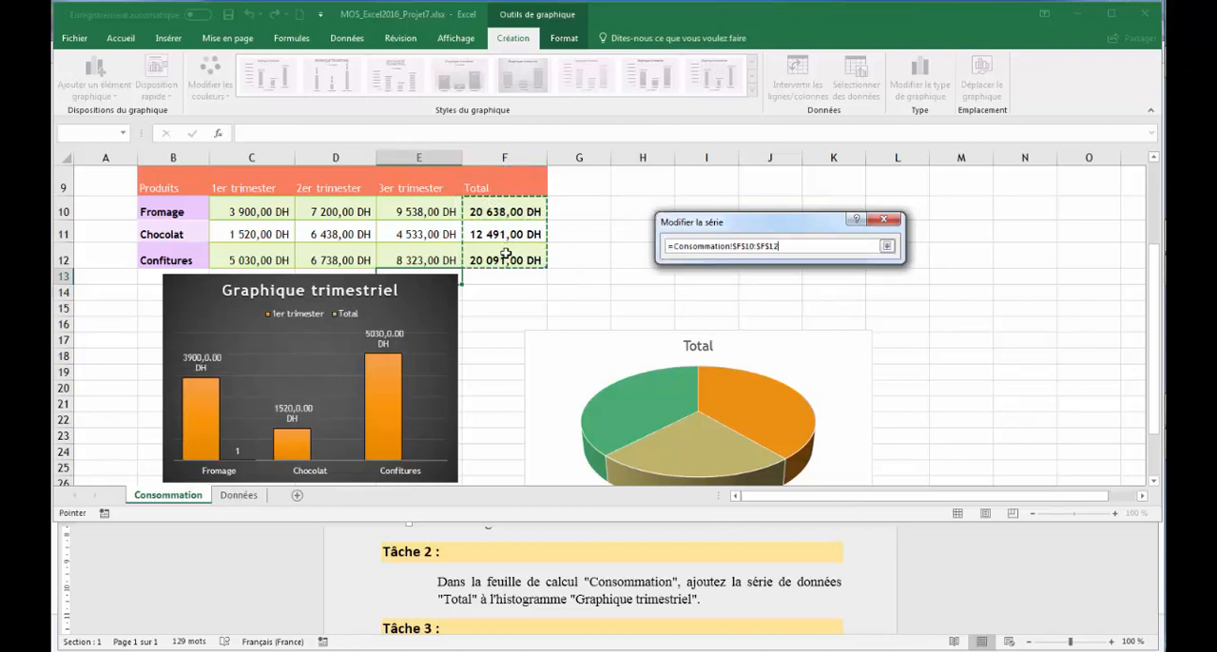
pyautogui.click(887, 246)
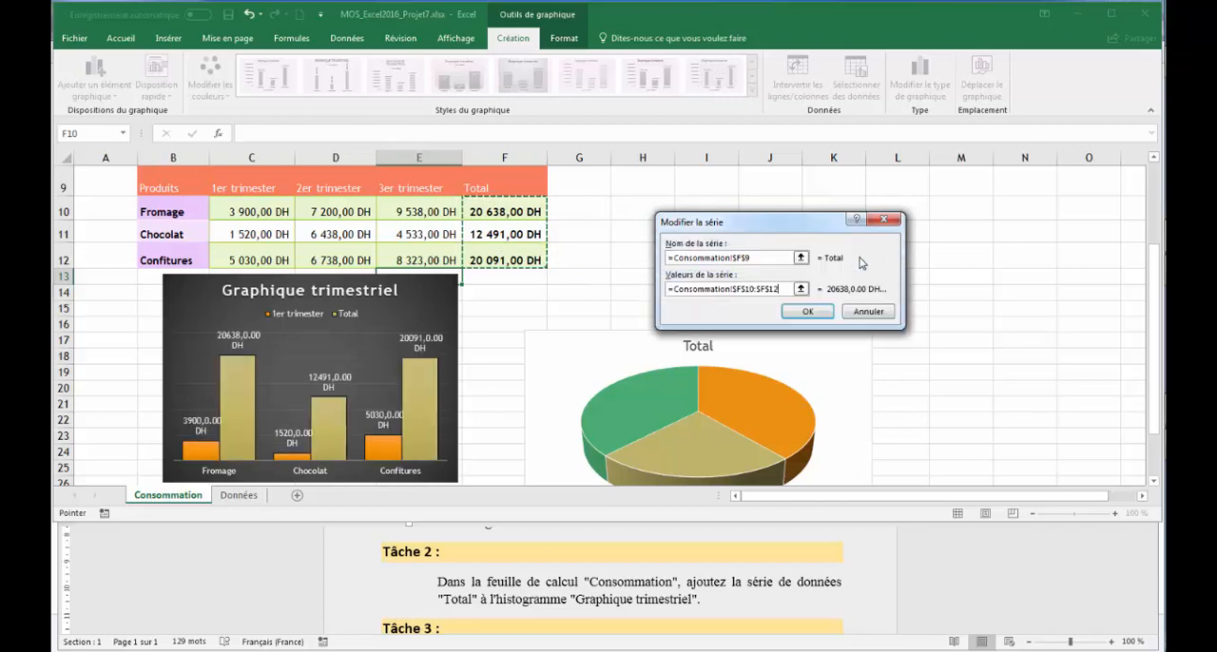
pyautogui.click(806, 310)
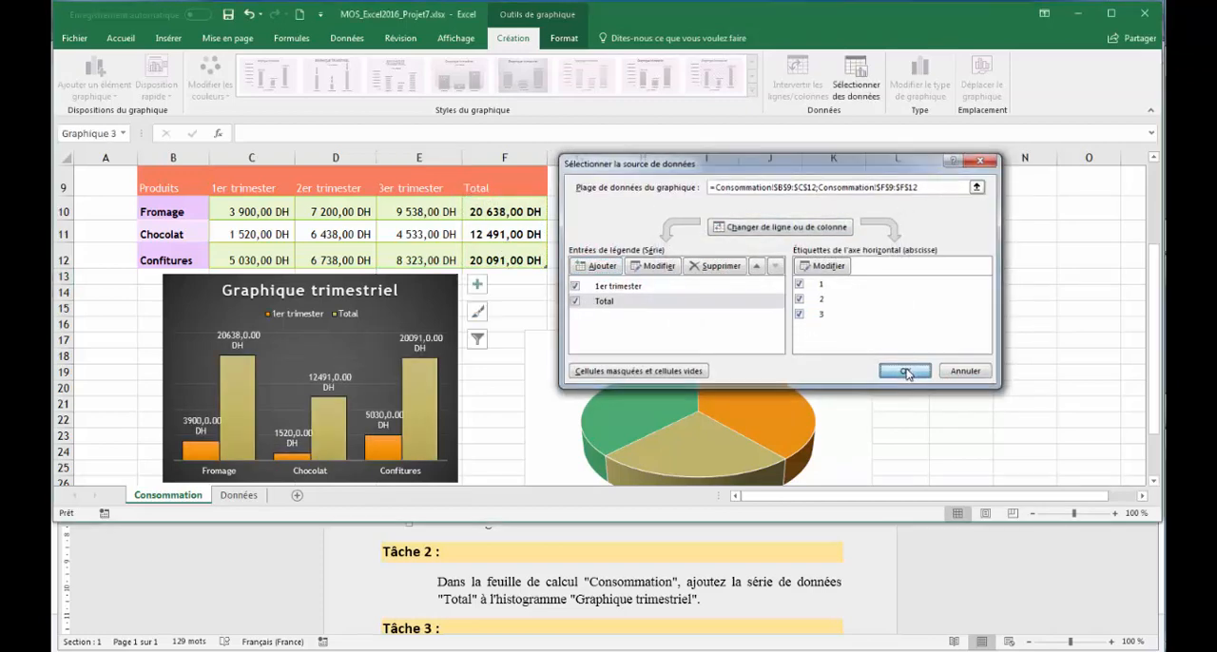
pyautogui.click(907, 372)
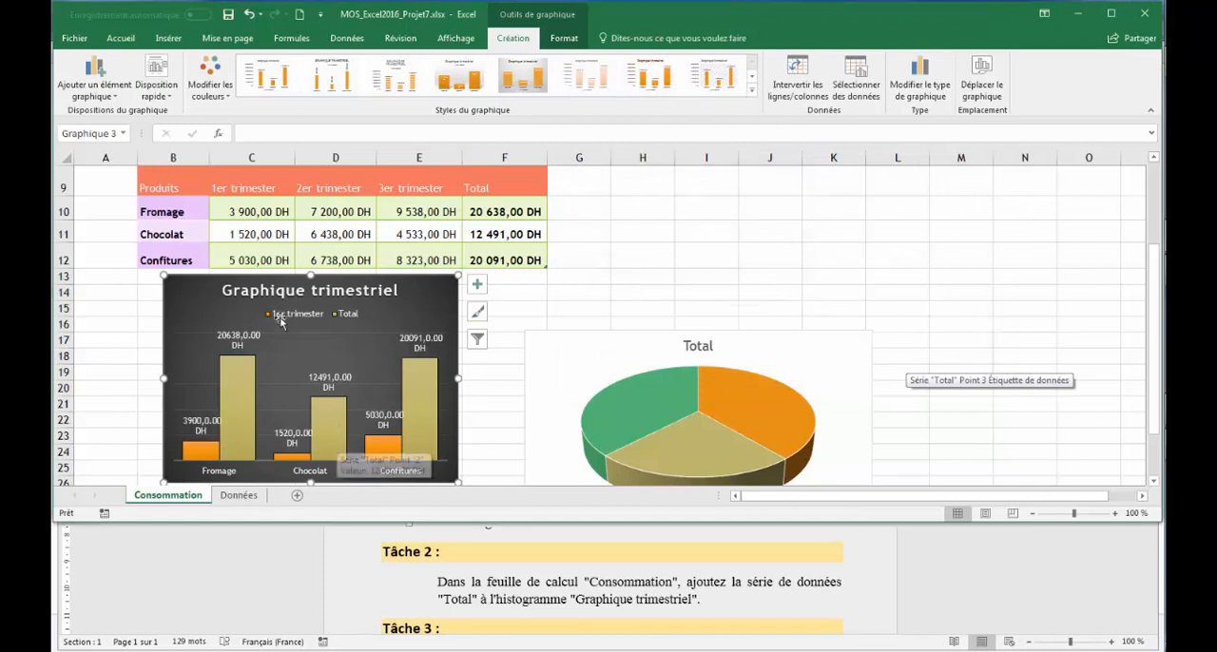
# Read Task 3 in the Word instructions and open the Données sheet in Excel at its column chart.
pyautogui.click(688, 571)
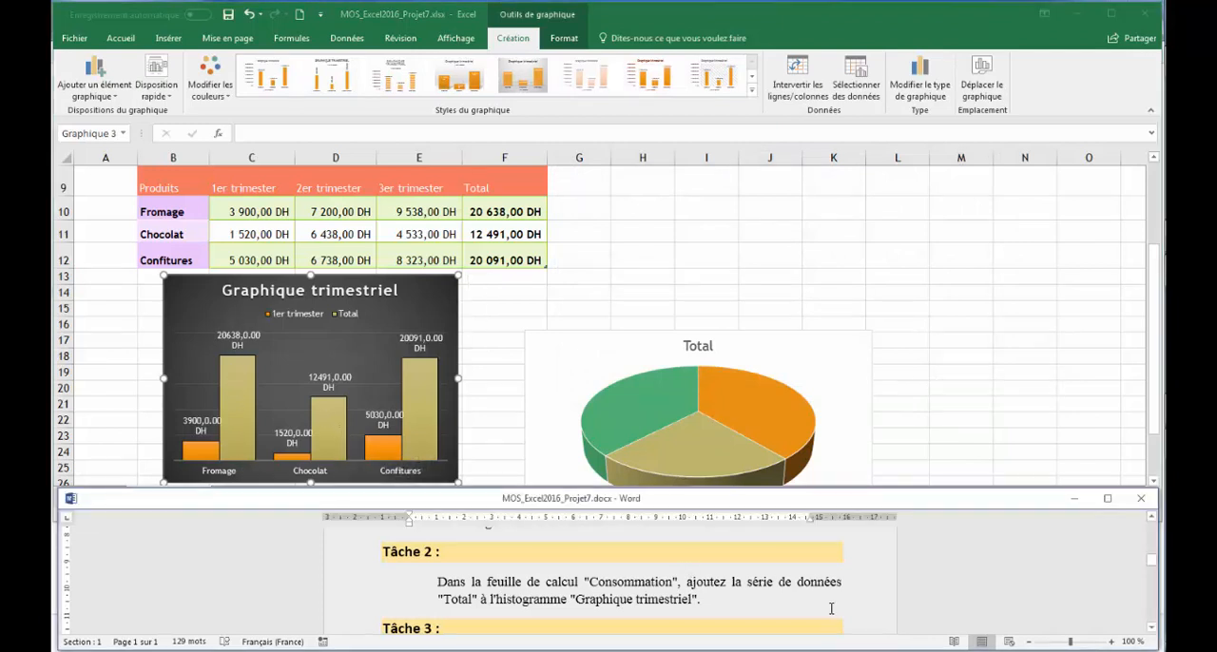
pyautogui.scroll(-3, 880, 626)
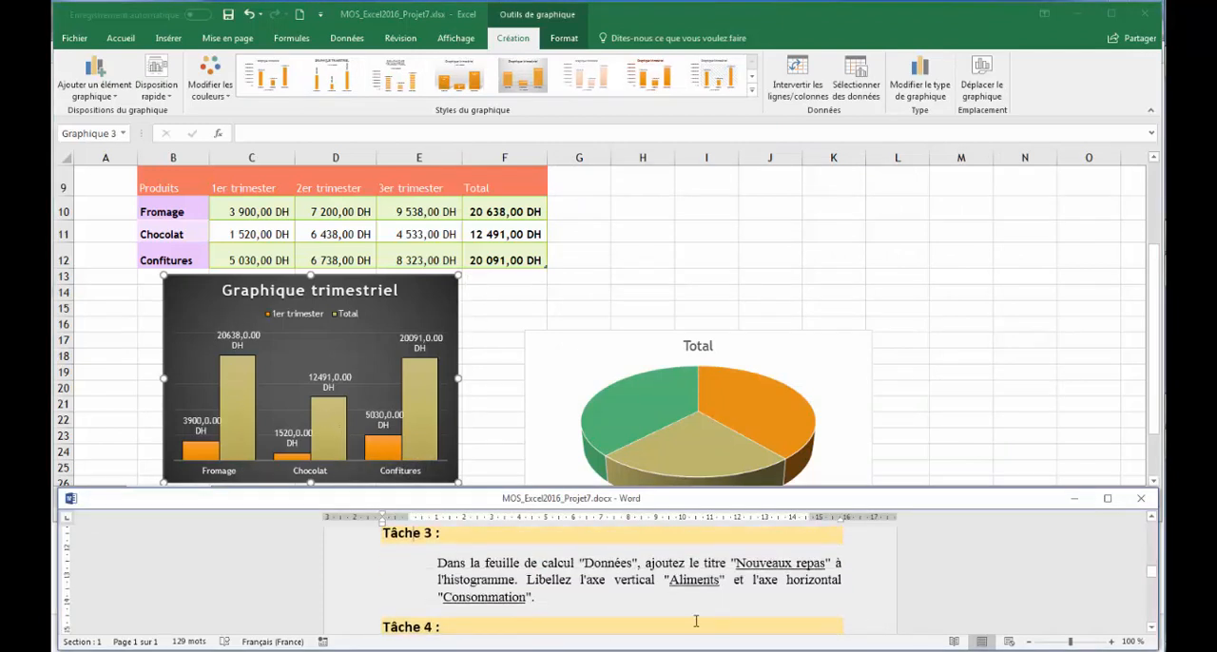
pyautogui.click(695, 255)
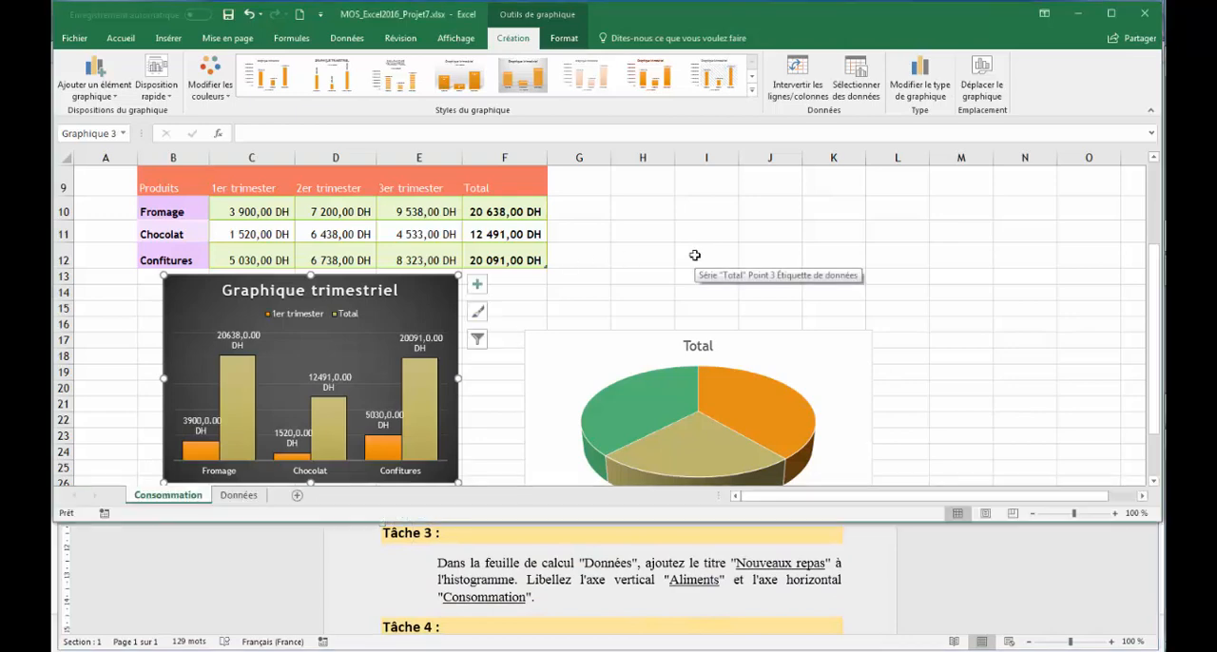
pyautogui.click(239, 495)
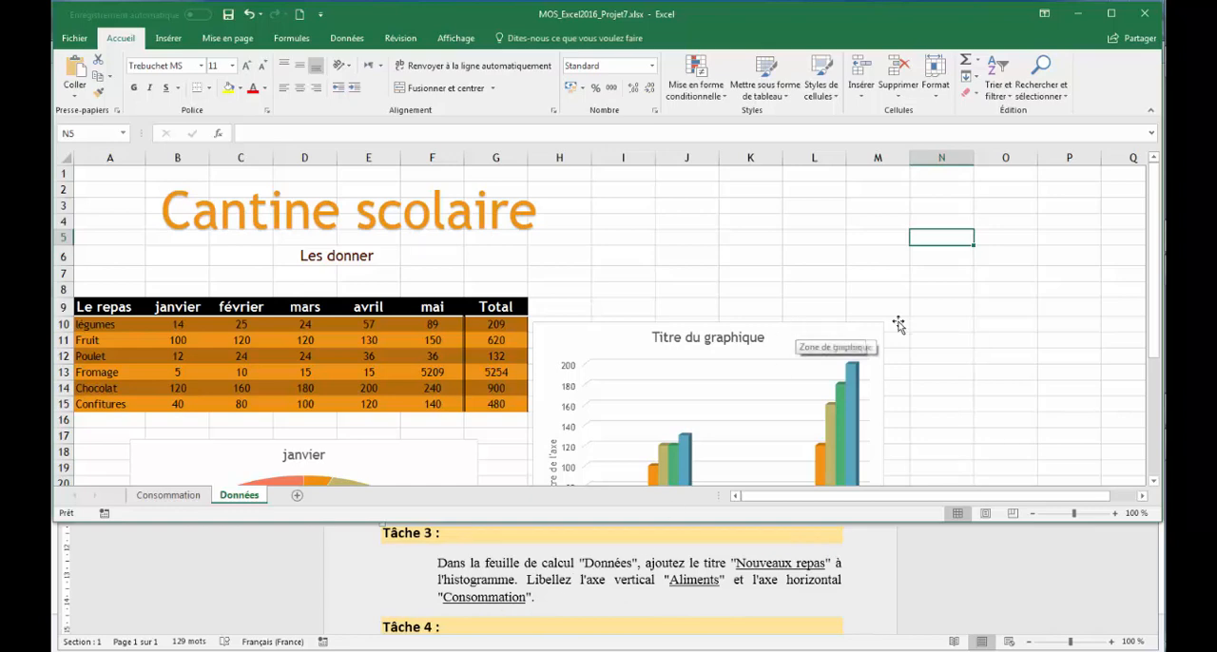
pyautogui.moveTo(1160, 267); pyautogui.dragTo(1153, 348)
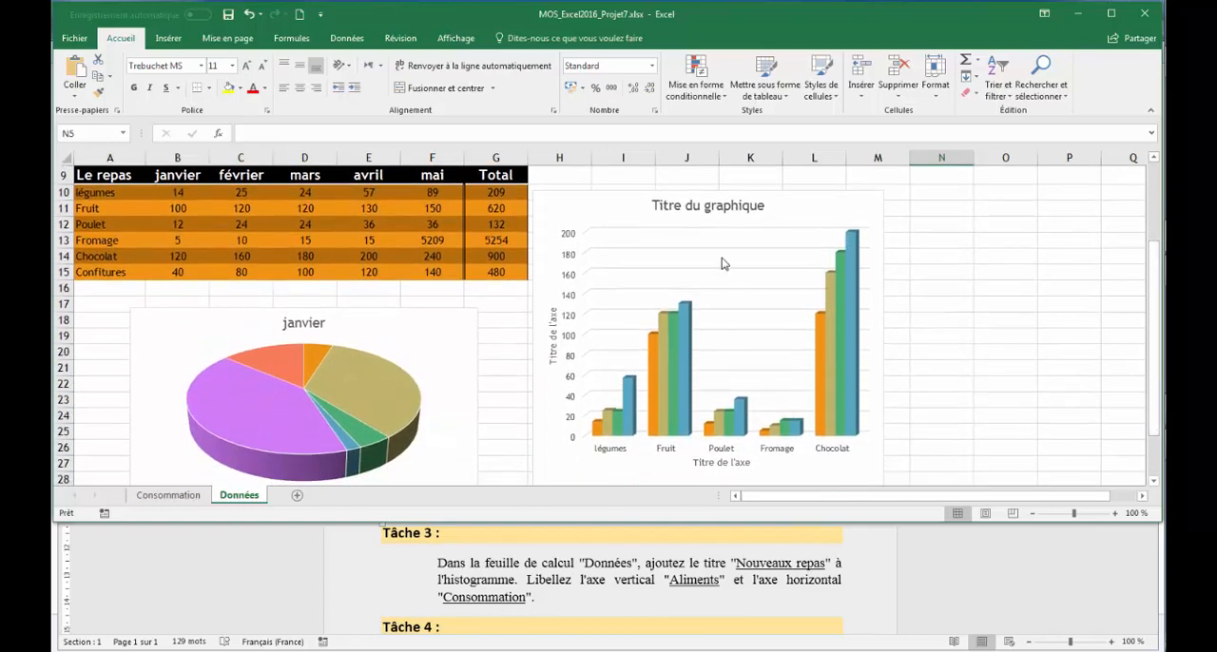
# Copy the title text "Nouveaux repas" from Task 3 in the Word document.
pyautogui.click(742, 564)
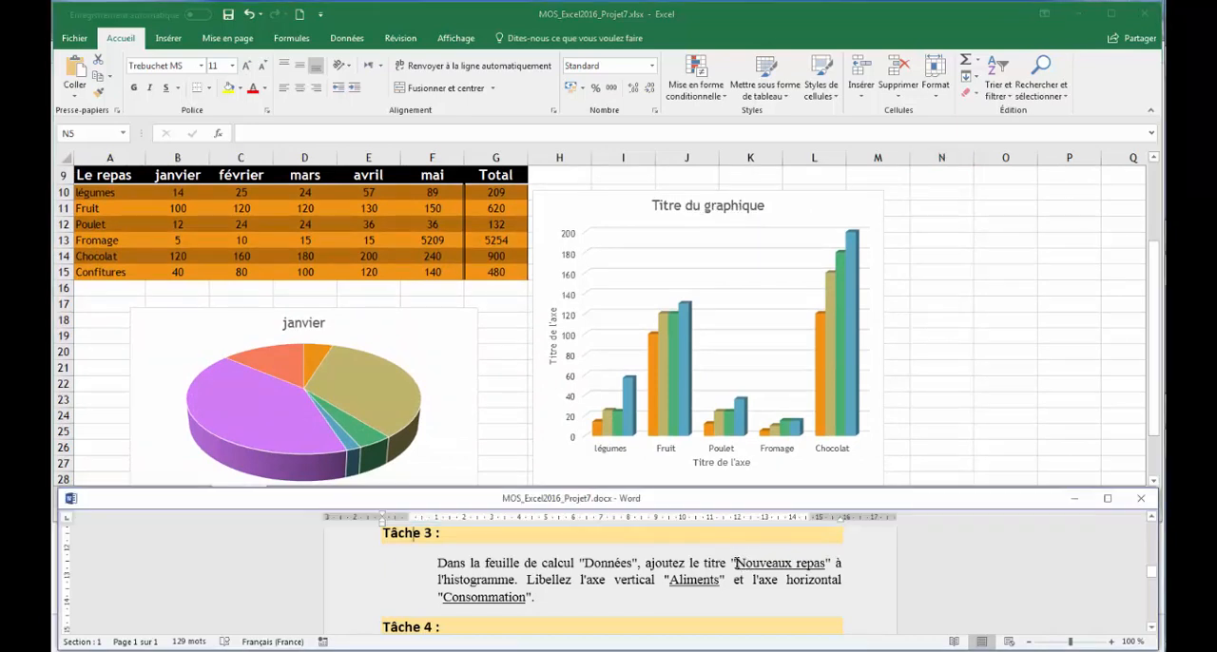
pyautogui.moveTo(785, 563); pyautogui.dragTo(825, 565)
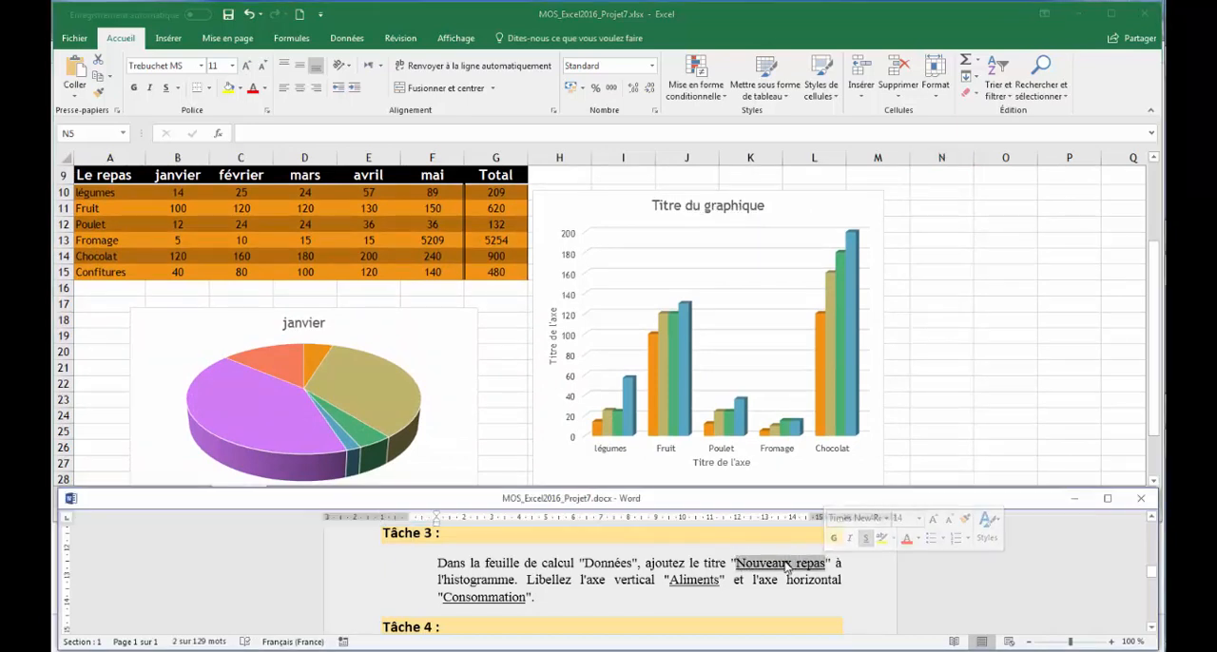
pyautogui.rightClick(788, 567)
pyautogui.click(815, 406)
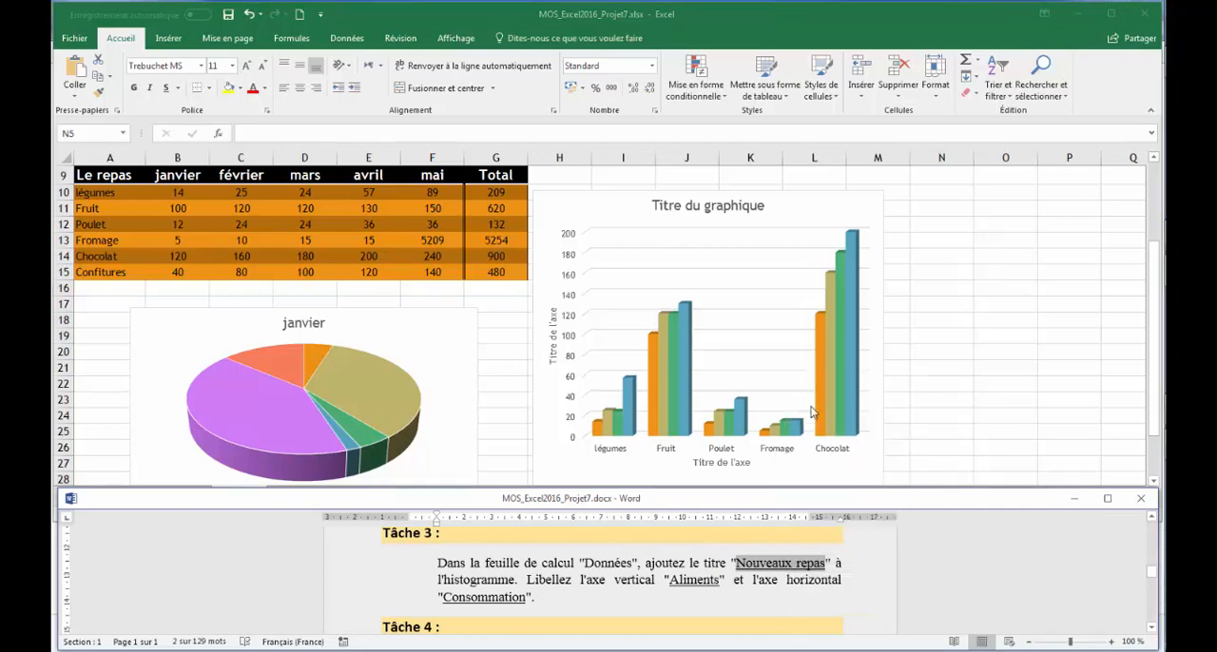
# Replace the title of the Données column chart in Excel with the copied "Nouveaux repas", keeping text only.
pyautogui.click(673, 200)
pyautogui.click(672, 204)
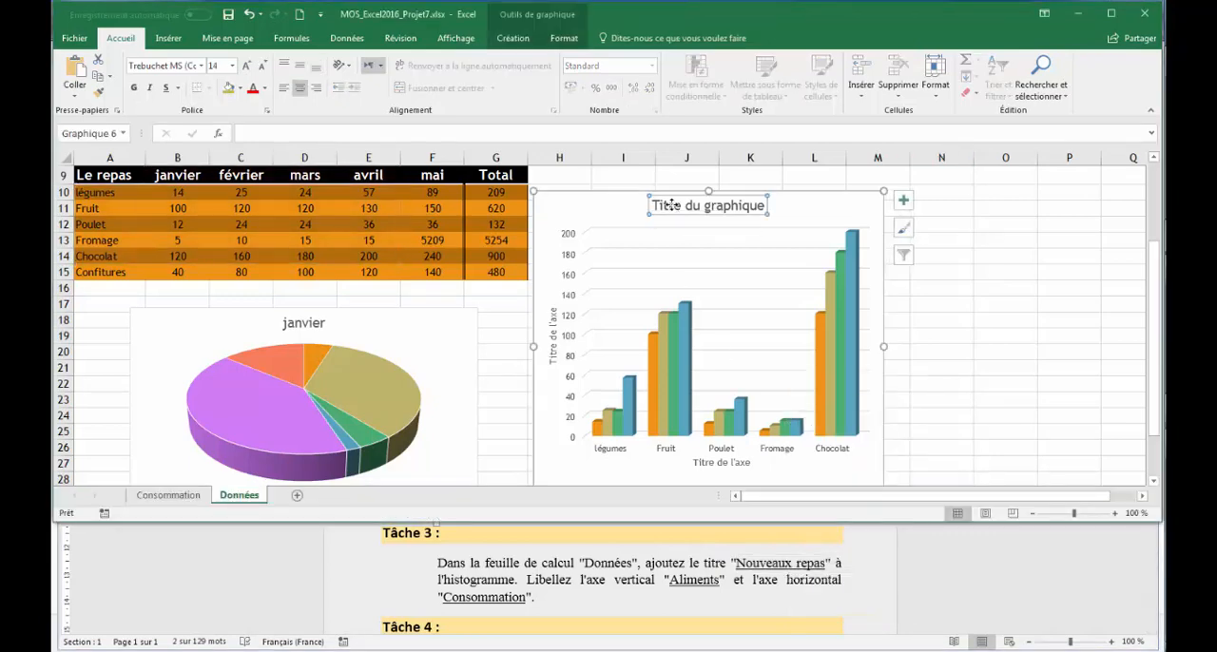
pyautogui.click(672, 206)
pyautogui.tripleClick(672, 205)
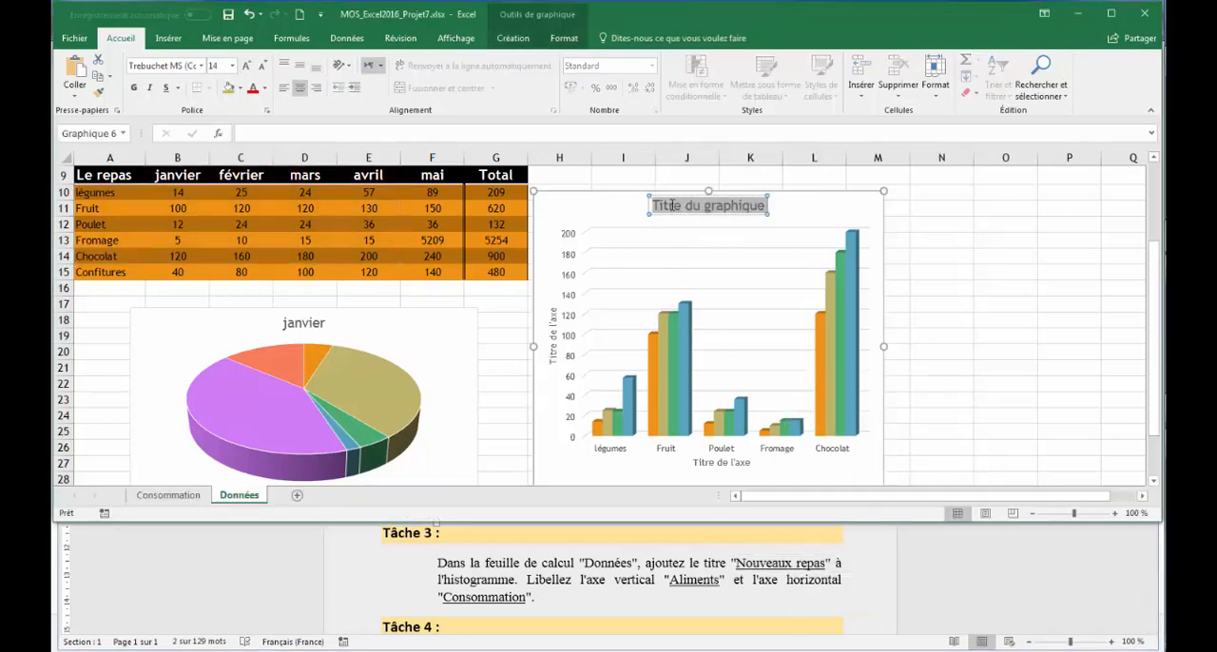
pyautogui.rightClick(672, 205)
pyautogui.press('Escape')
pyautogui.hotkey('ctrl', 'v')
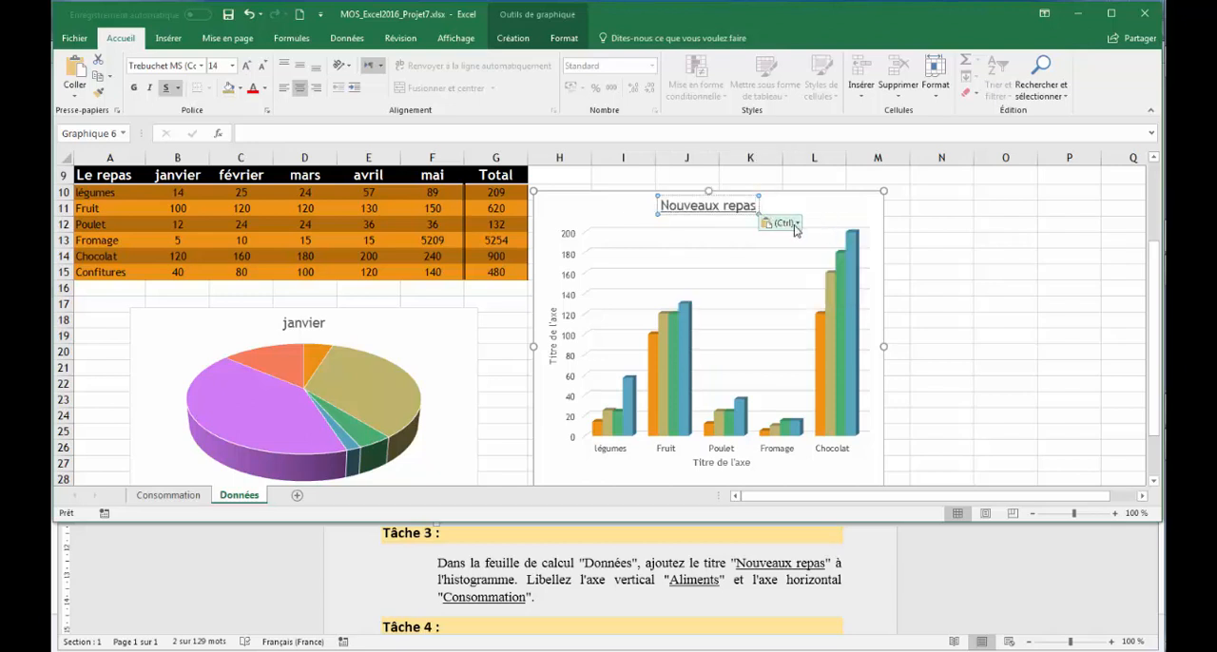
pyautogui.click(795, 224)
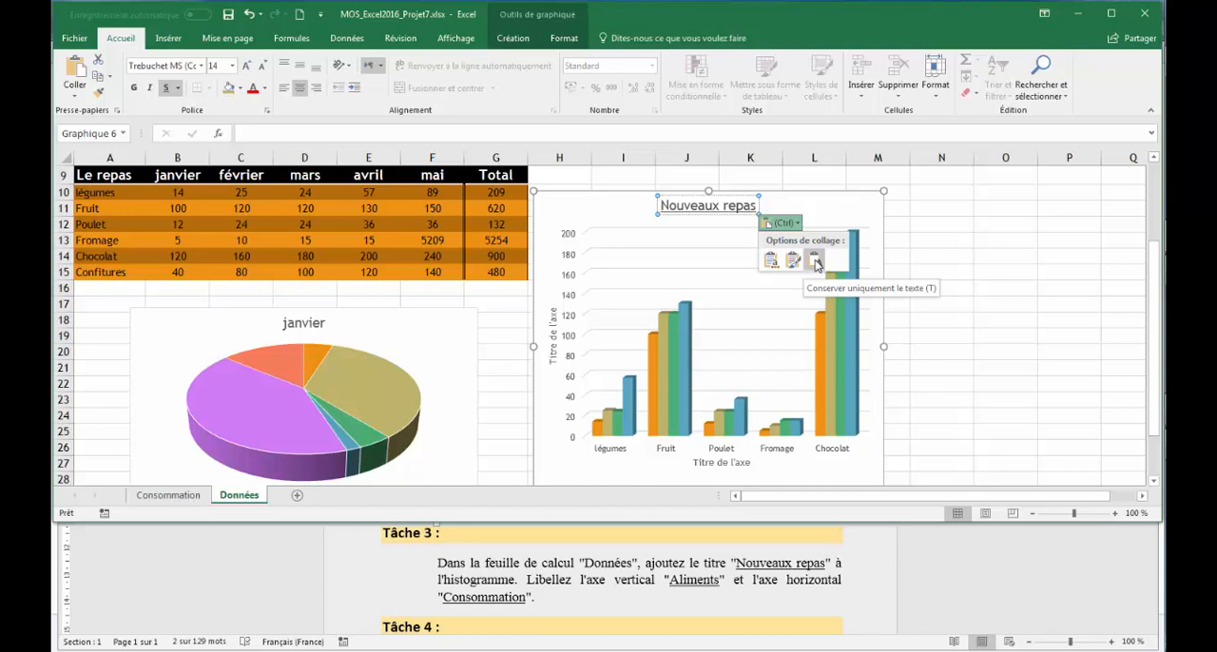
pyautogui.click(815, 263)
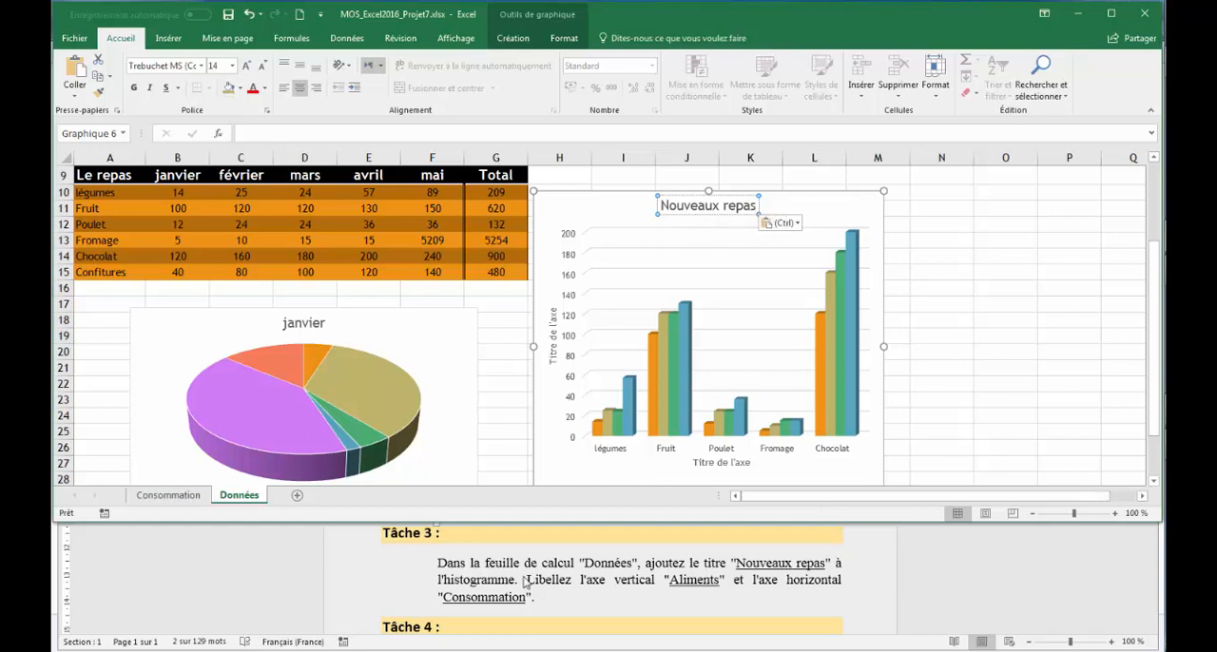
# Copy the vertical axis label "Aliments" from Task 3 in the Word document.
pyautogui.click(680, 588)
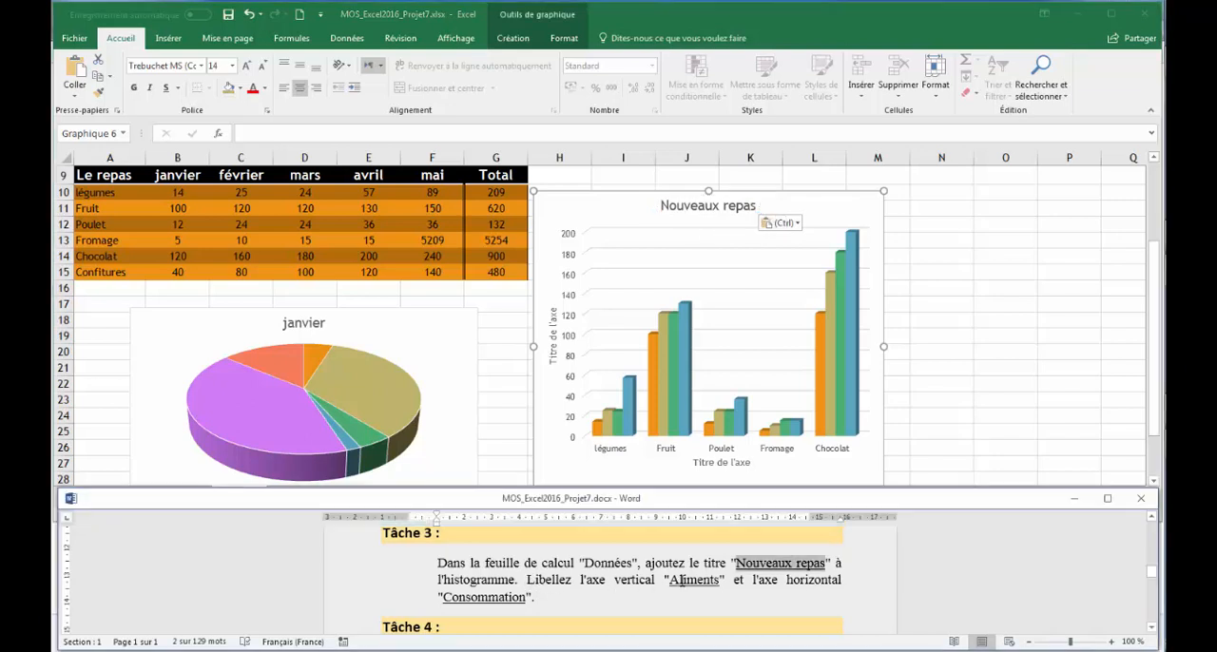
pyautogui.doubleClick(680, 588)
pyautogui.rightClick(681, 586)
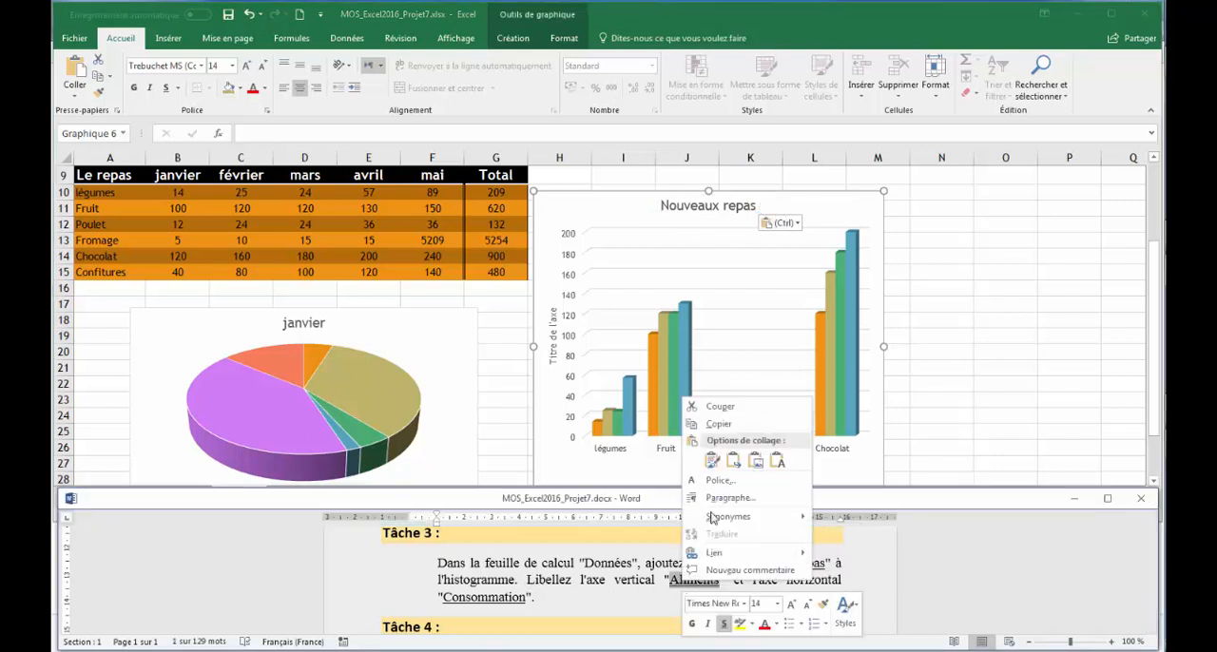
pyautogui.click(721, 426)
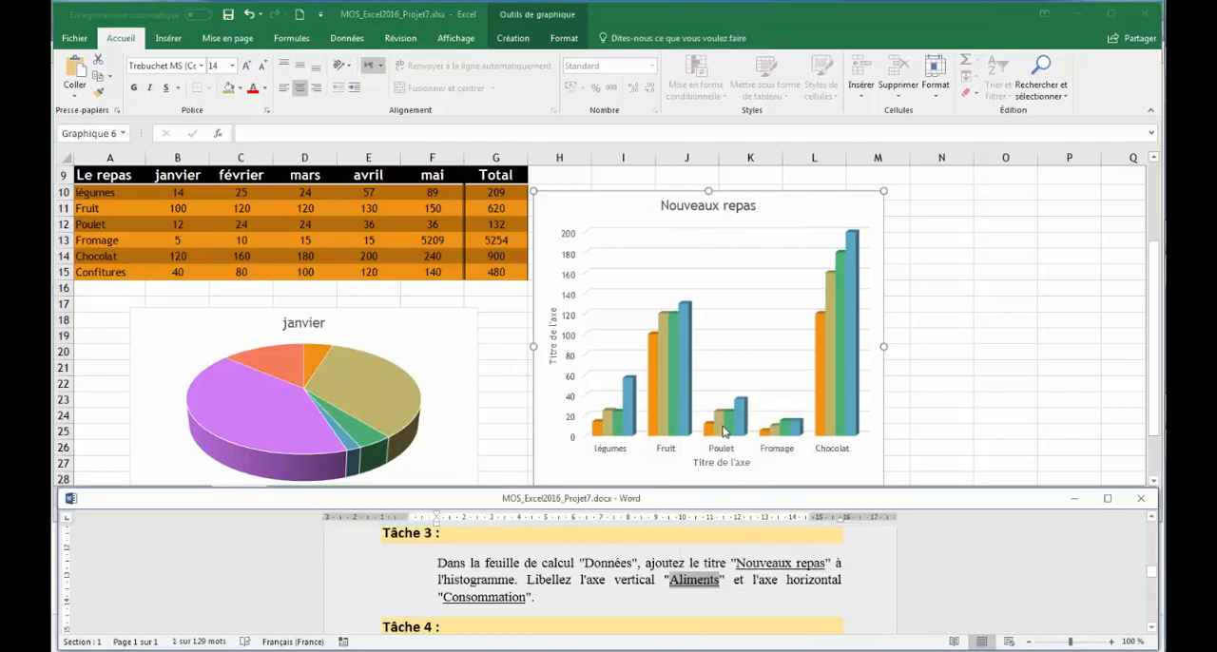
# Replace the vertical axis title of the Données column chart in Excel with the copied "Aliments", keeping text only.
pyautogui.click(553, 352)
pyautogui.click(555, 344)
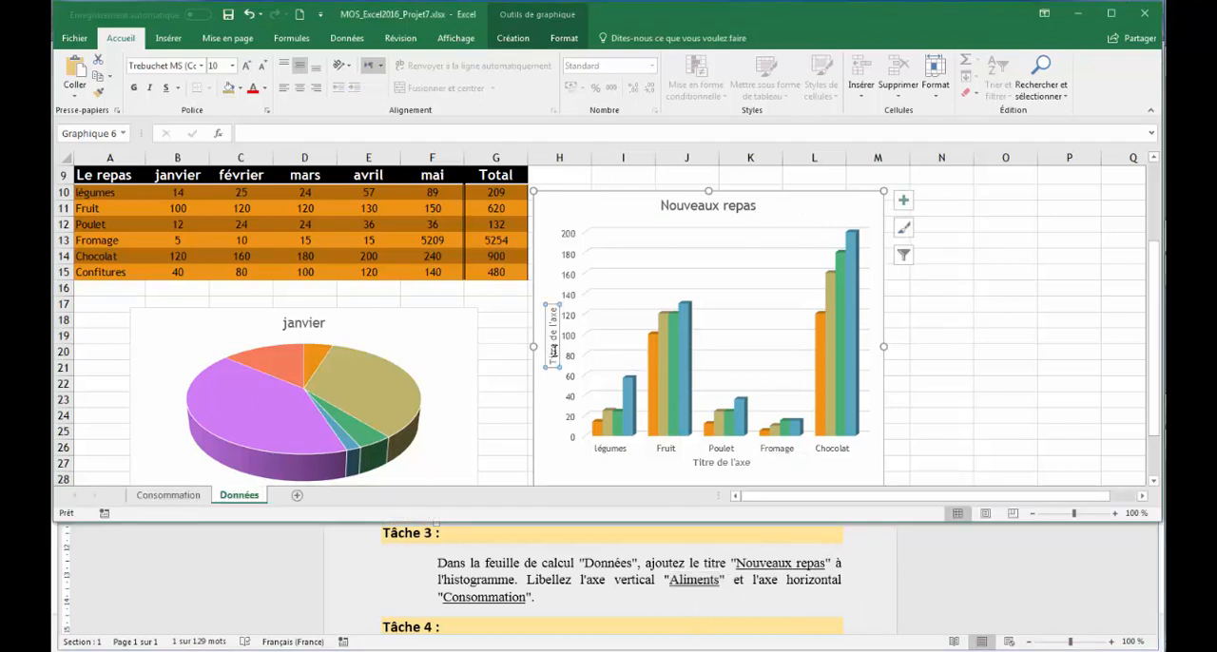
pyautogui.rightClick(556, 354)
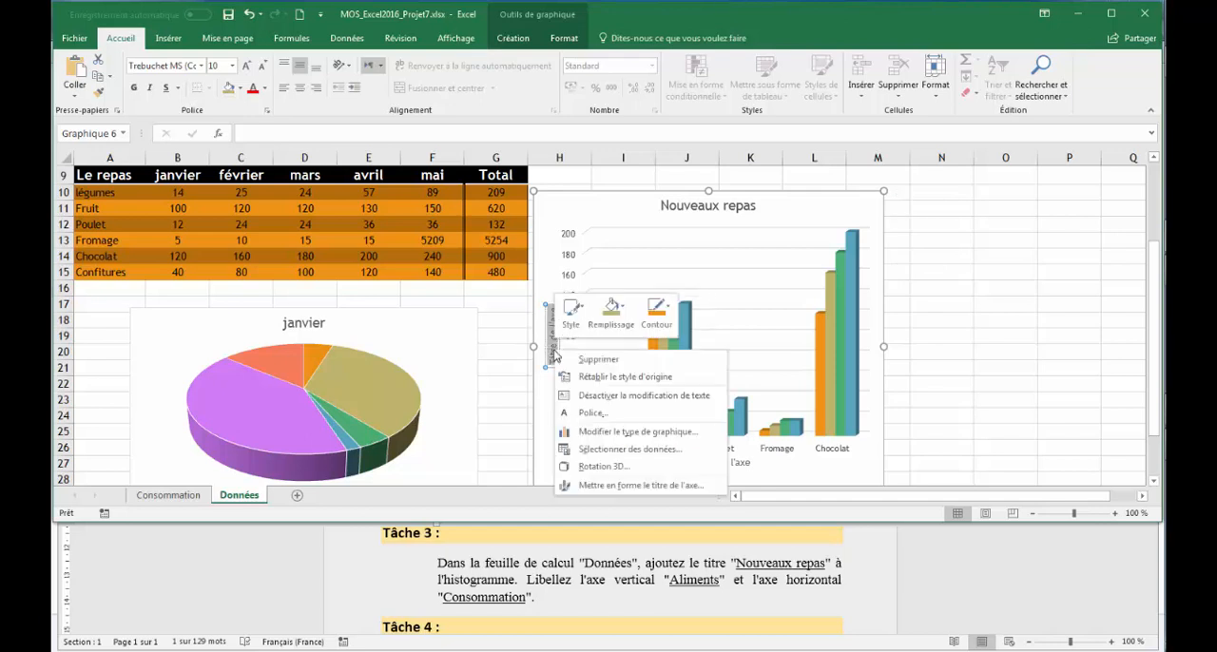
pyautogui.click(555, 354)
pyautogui.hotkey('ctrl', 'v')
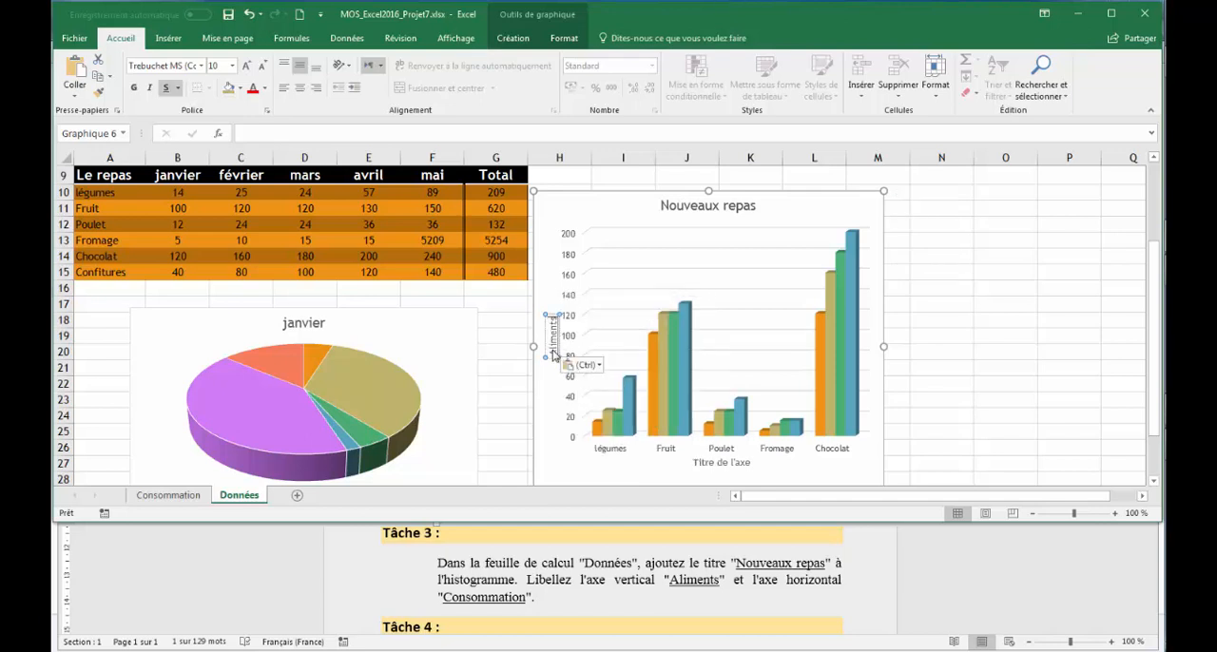
pyautogui.click(583, 365)
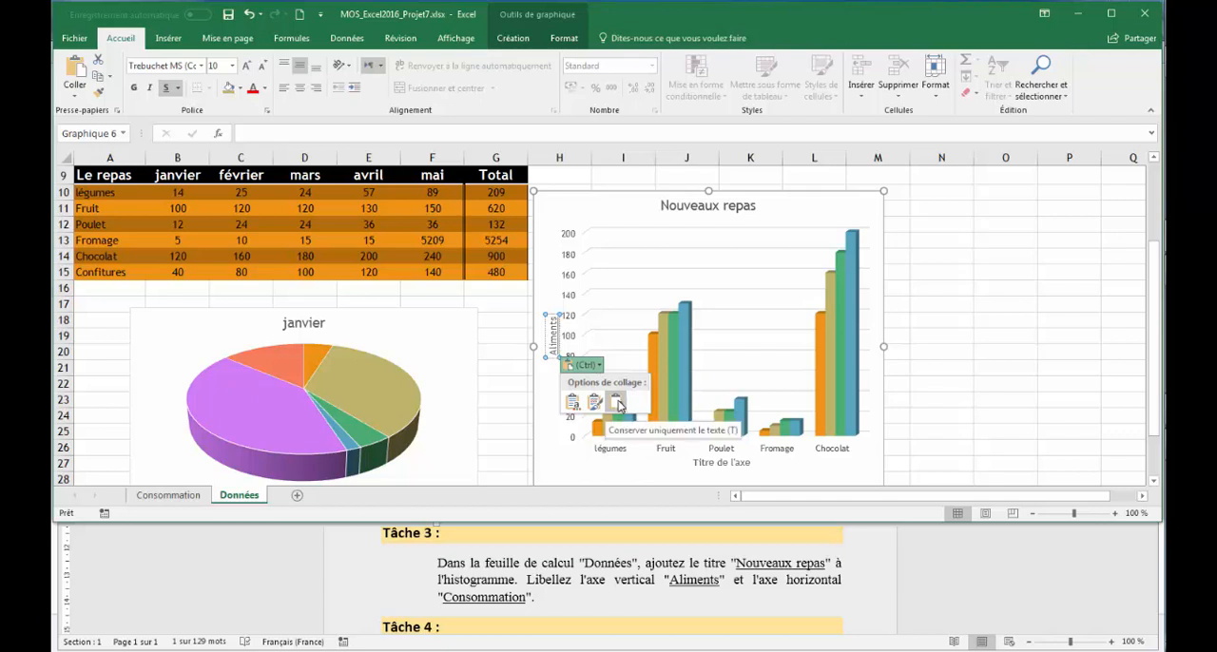
pyautogui.click(618, 404)
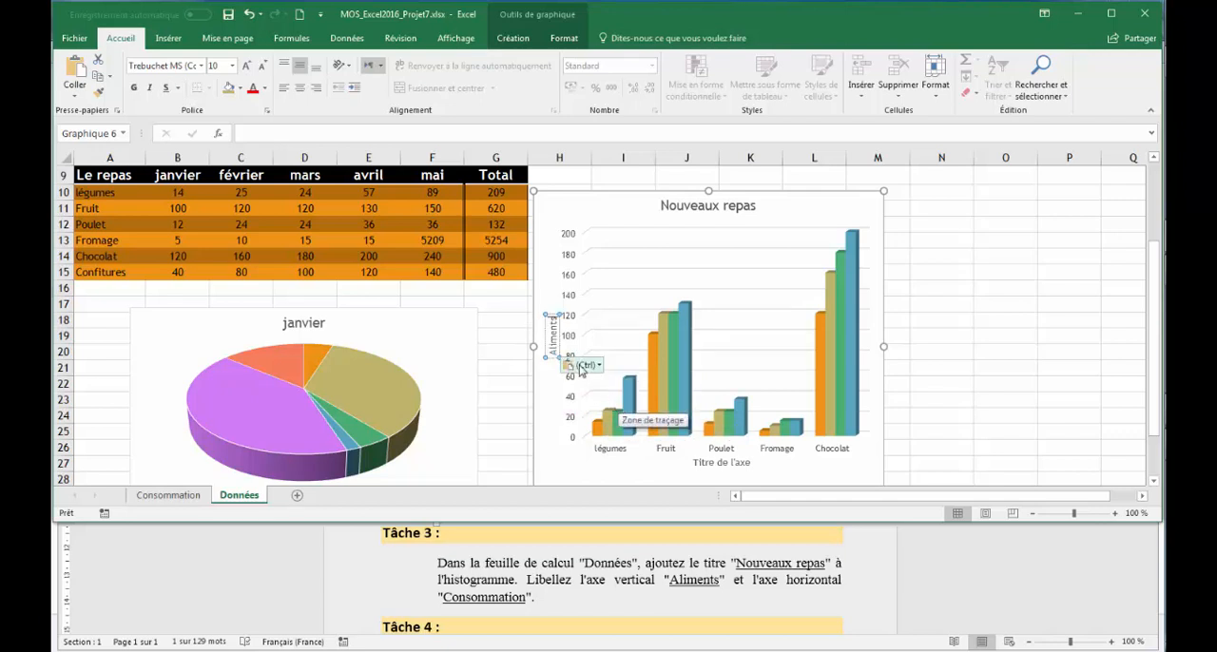
# Copy the horizontal axis label "Consommation" from Task 3 in the Word document.
pyautogui.click(493, 599)
pyautogui.doubleClick(493, 599)
pyautogui.rightClick(493, 599)
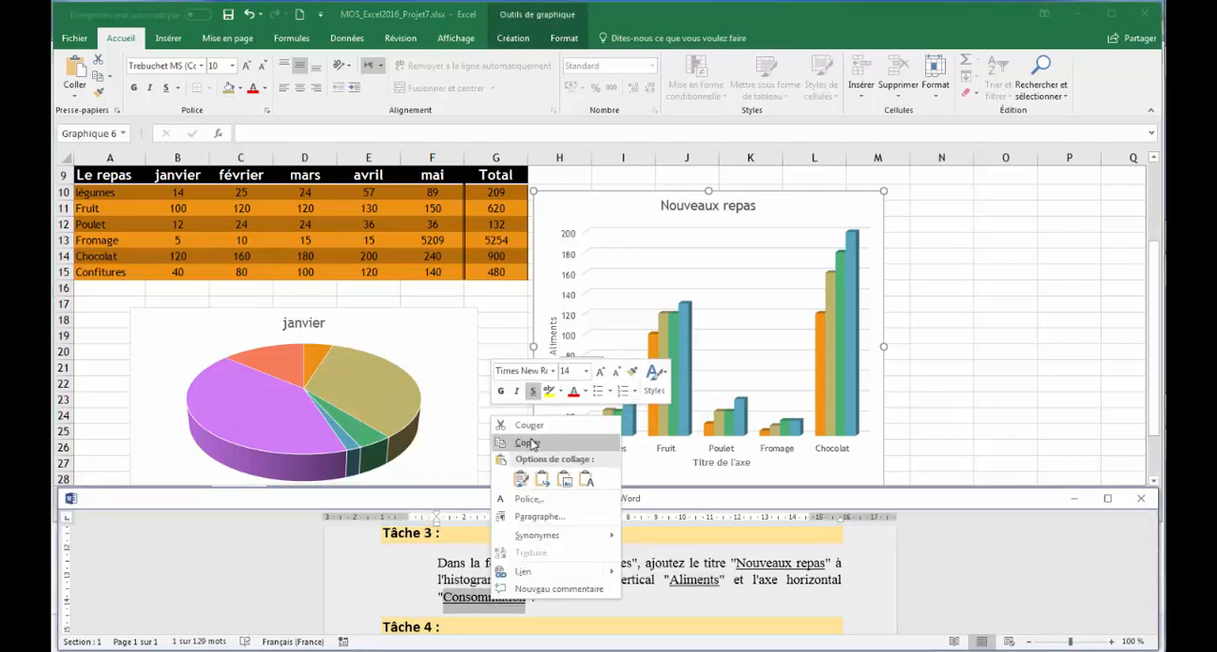
pyautogui.click(530, 444)
# Replace the horizontal axis title of the column chart in Excel with the copied "Consommation".
pyautogui.click(730, 464)
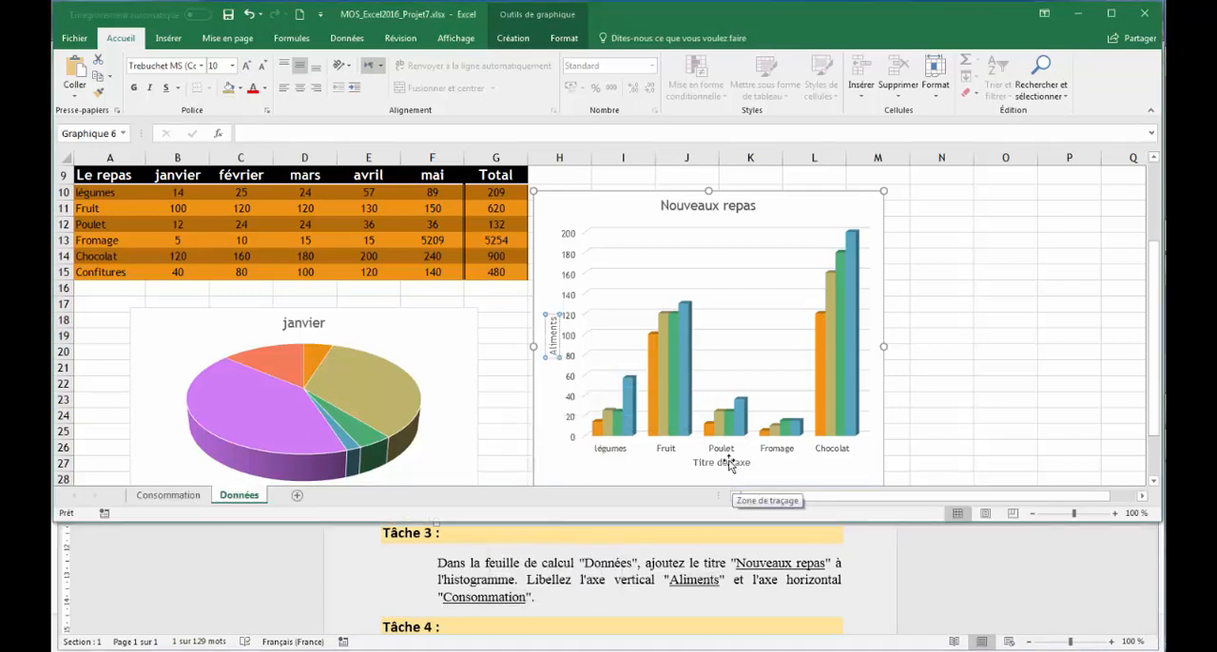
pyautogui.doubleClick(729, 465)
pyautogui.tripleClick(731, 464)
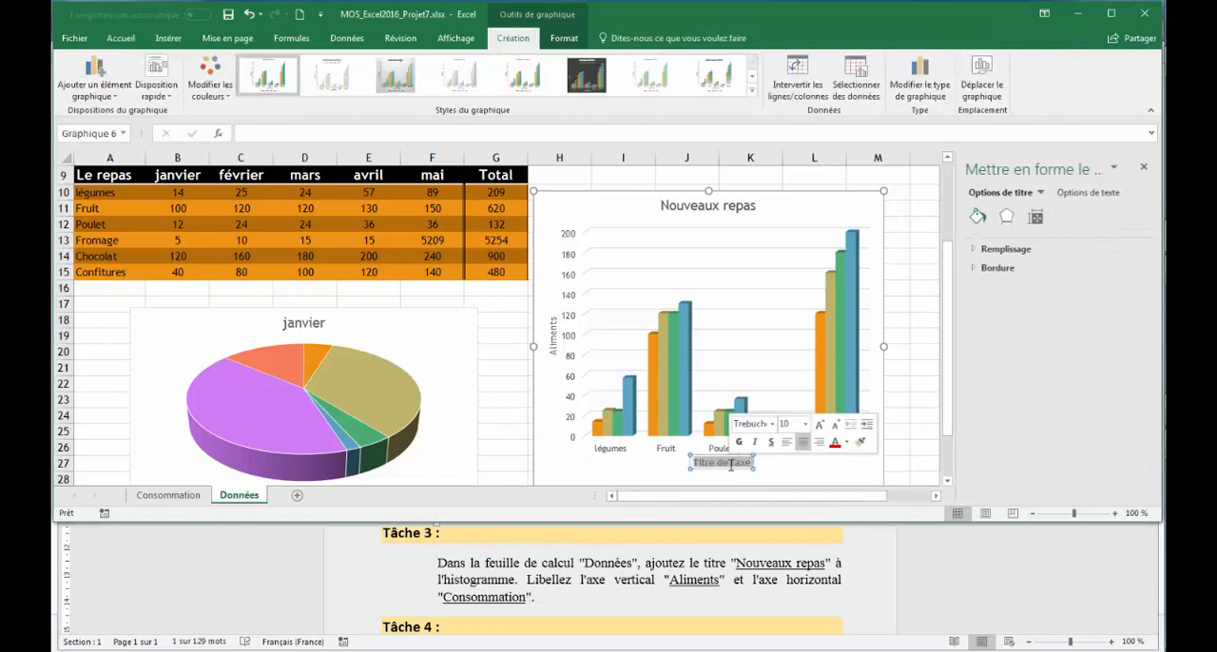
pyautogui.click(1144, 167)
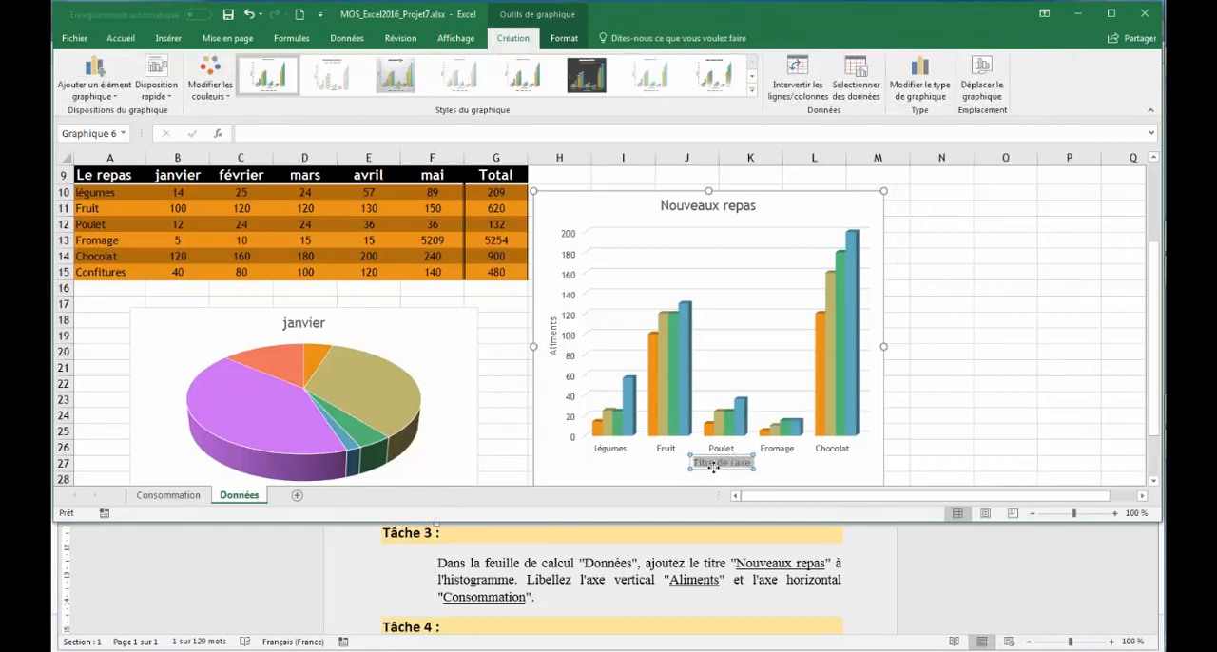
pyautogui.hotkey('ctrl', 'v')
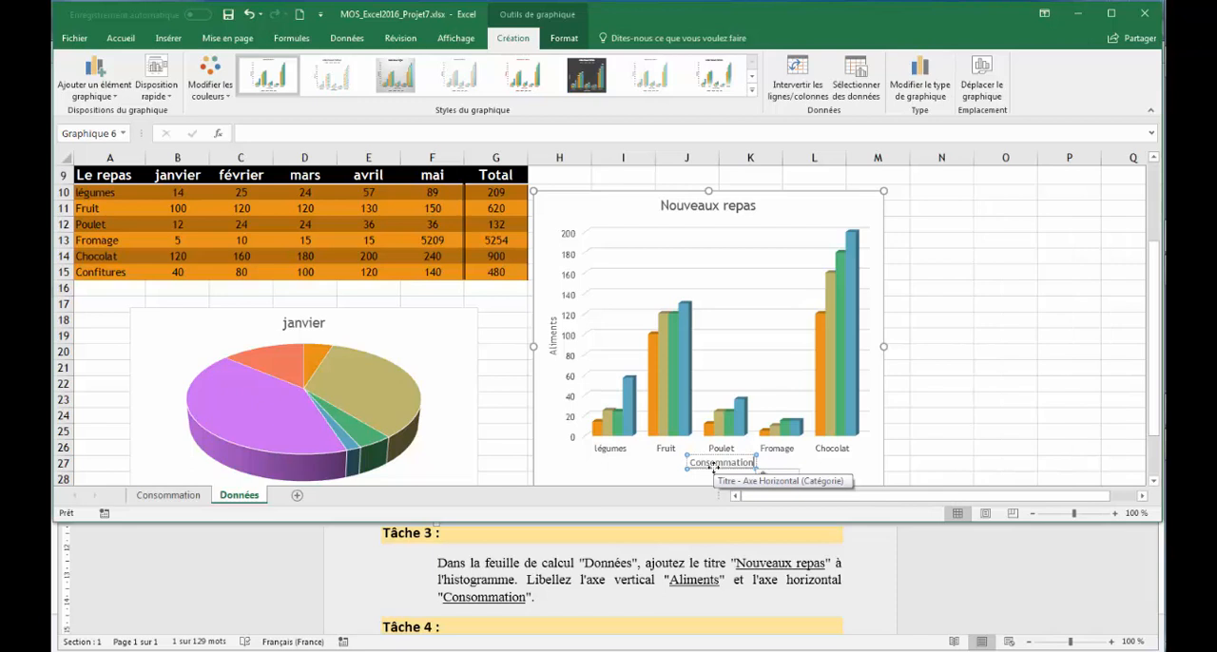
pyautogui.click(801, 479)
pyautogui.click(813, 519)
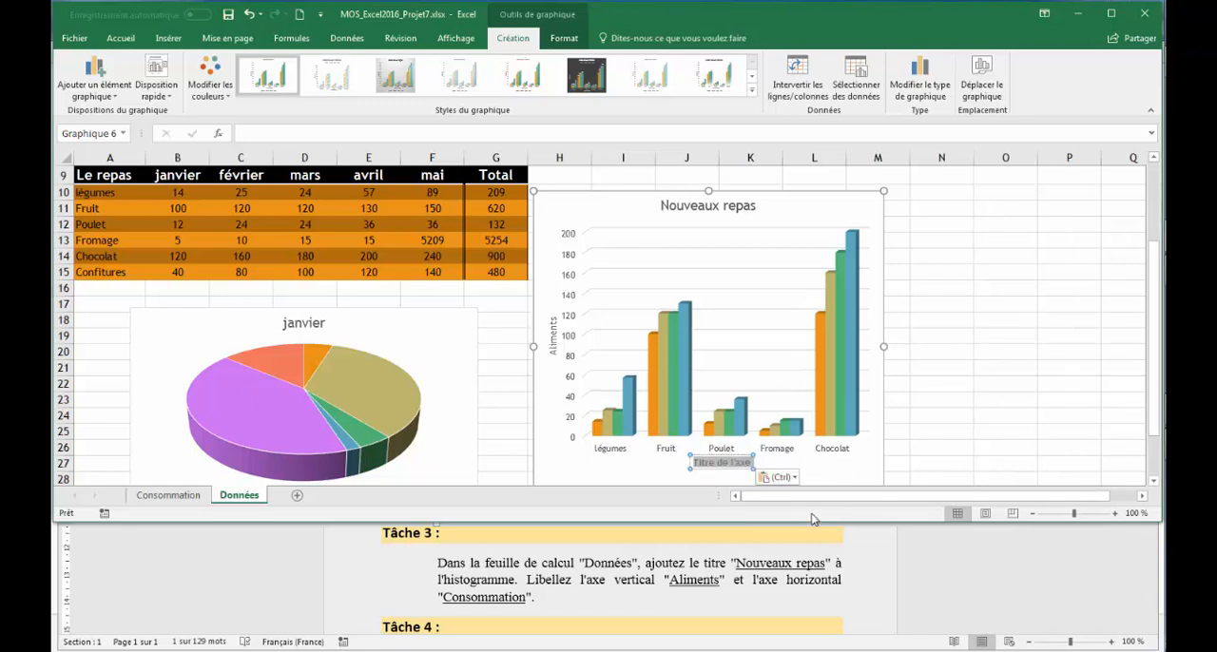
# Read Task 4 in the Word instructions and apply Style 3 with Palette monochrome 2 to the 3D pie chart on Excel's Données sheet.
pyautogui.click(617, 589)
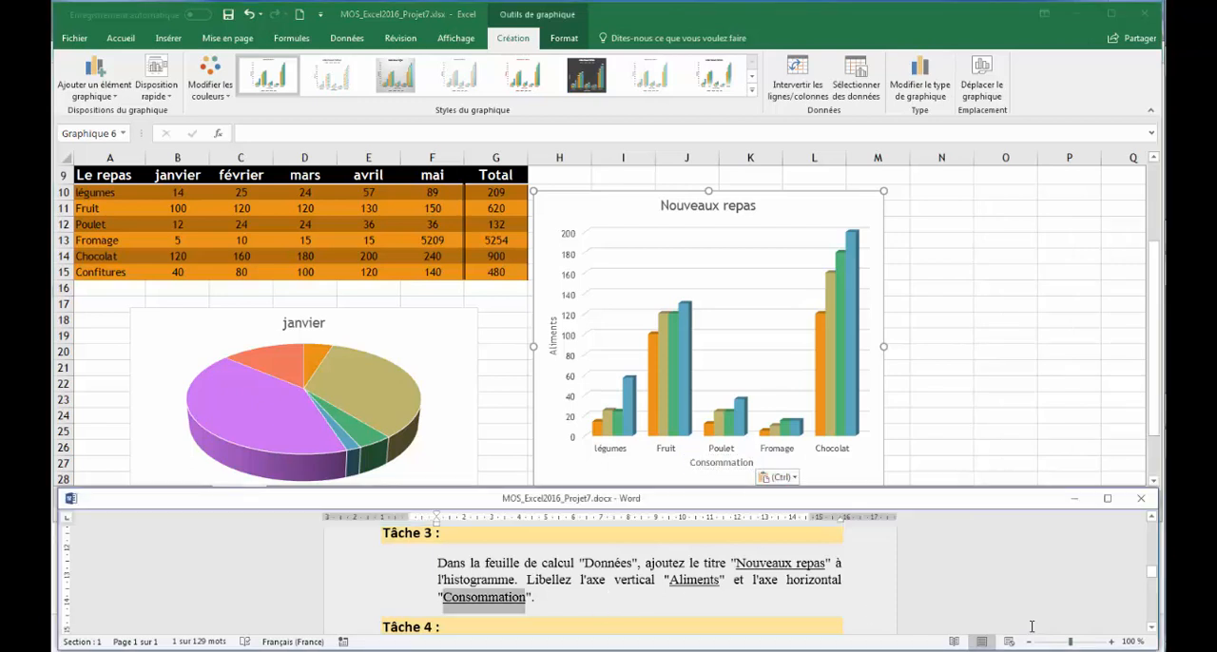
pyautogui.click(1151, 626)
pyautogui.click(1152, 627)
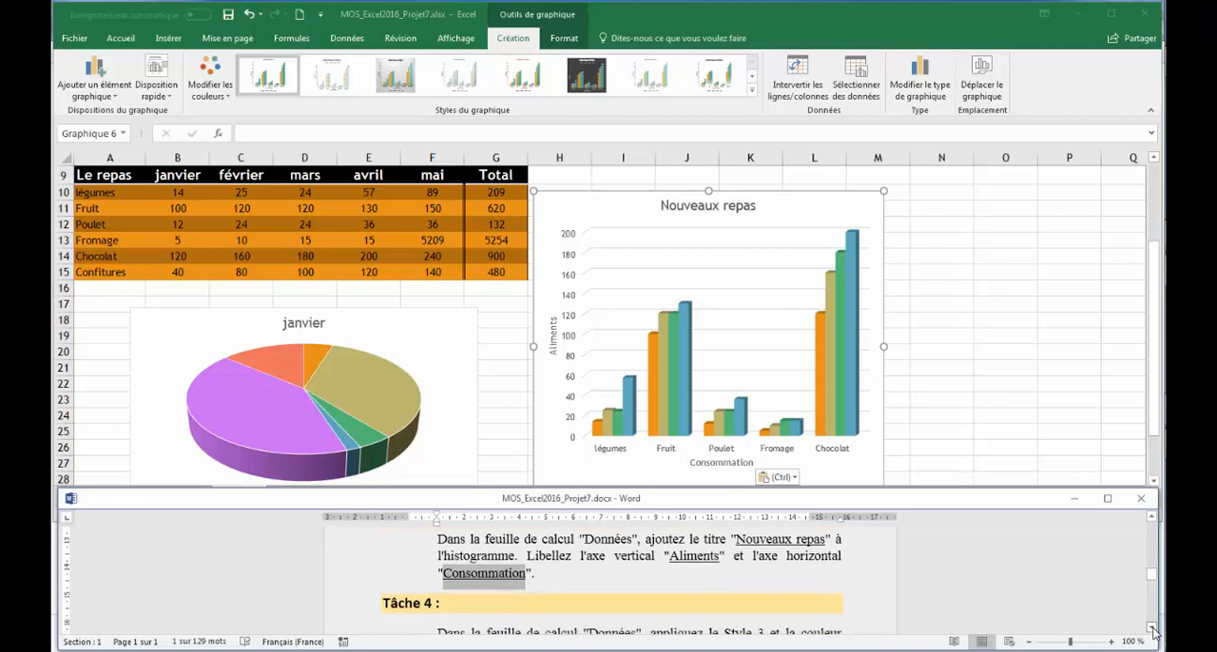
pyautogui.click(1151, 627)
pyautogui.click(1152, 626)
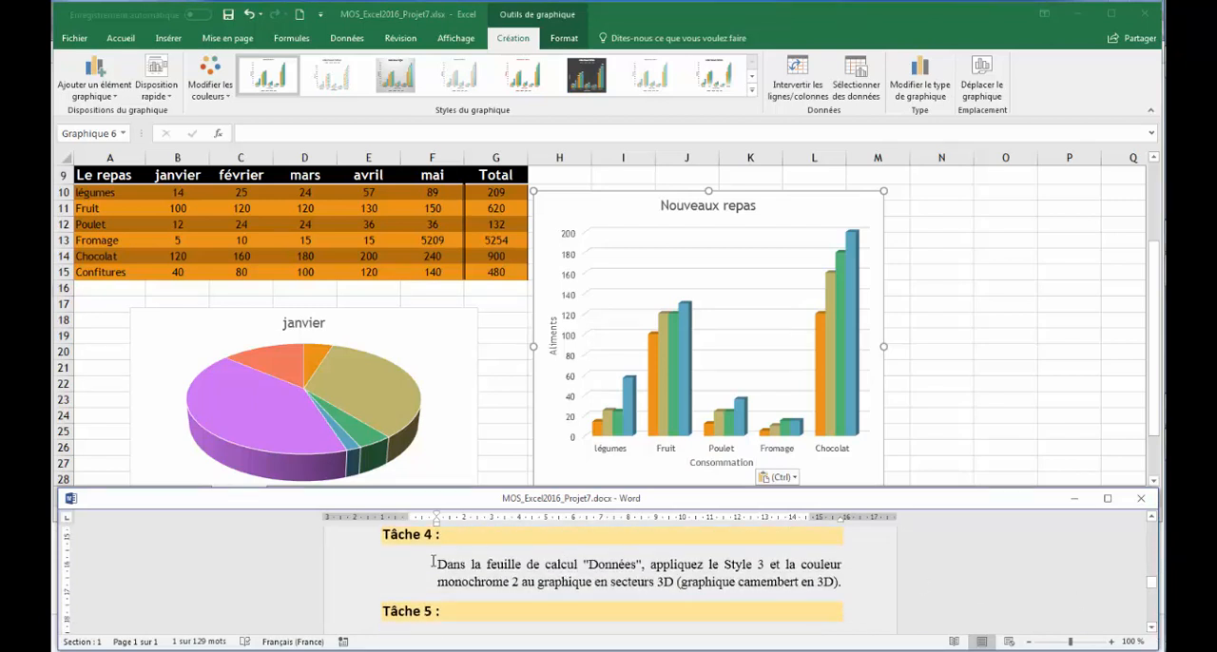
pyautogui.click(496, 437)
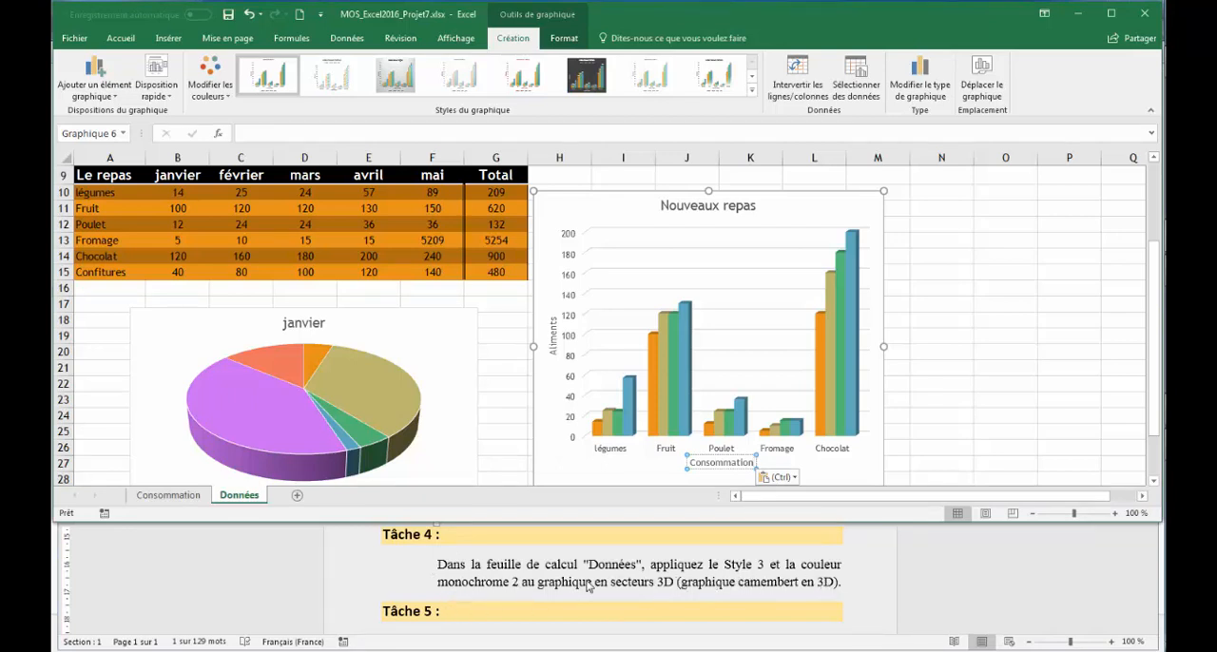
pyautogui.click(434, 316)
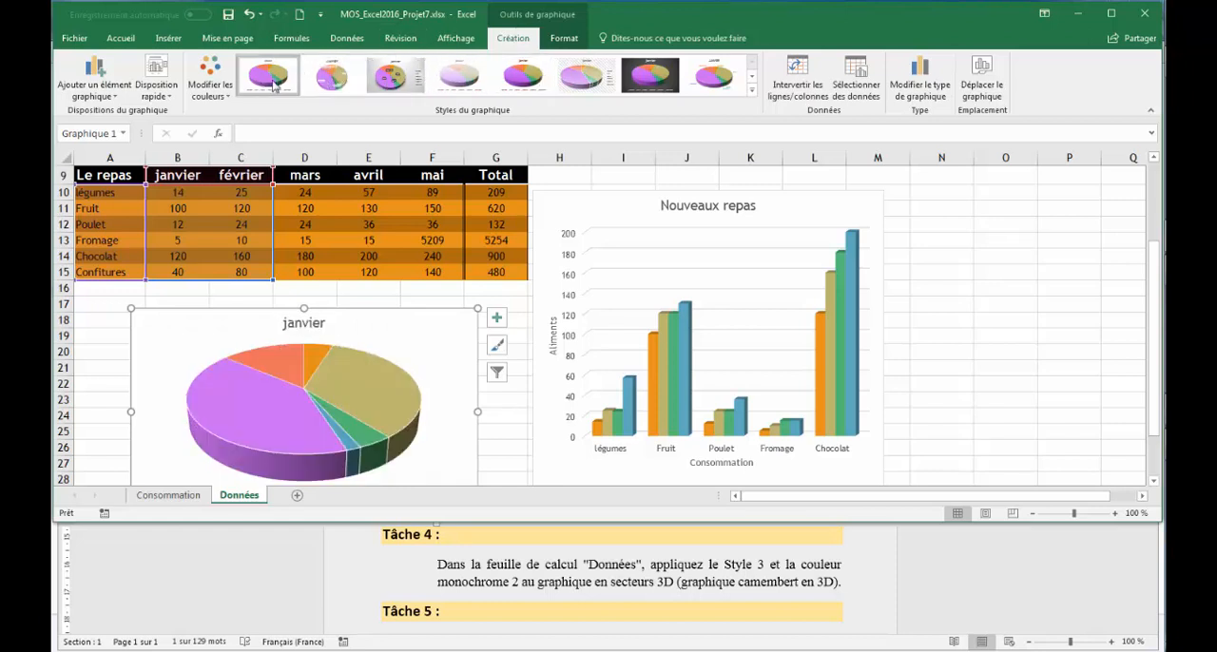
pyautogui.click(388, 79)
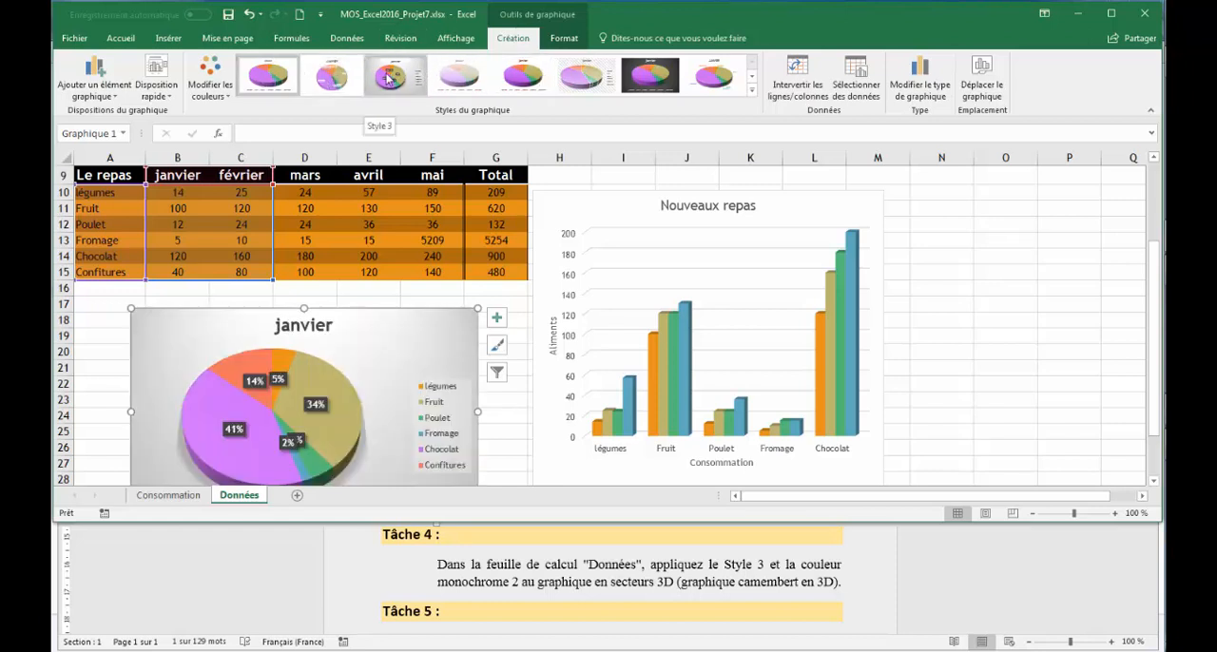
pyautogui.click(388, 79)
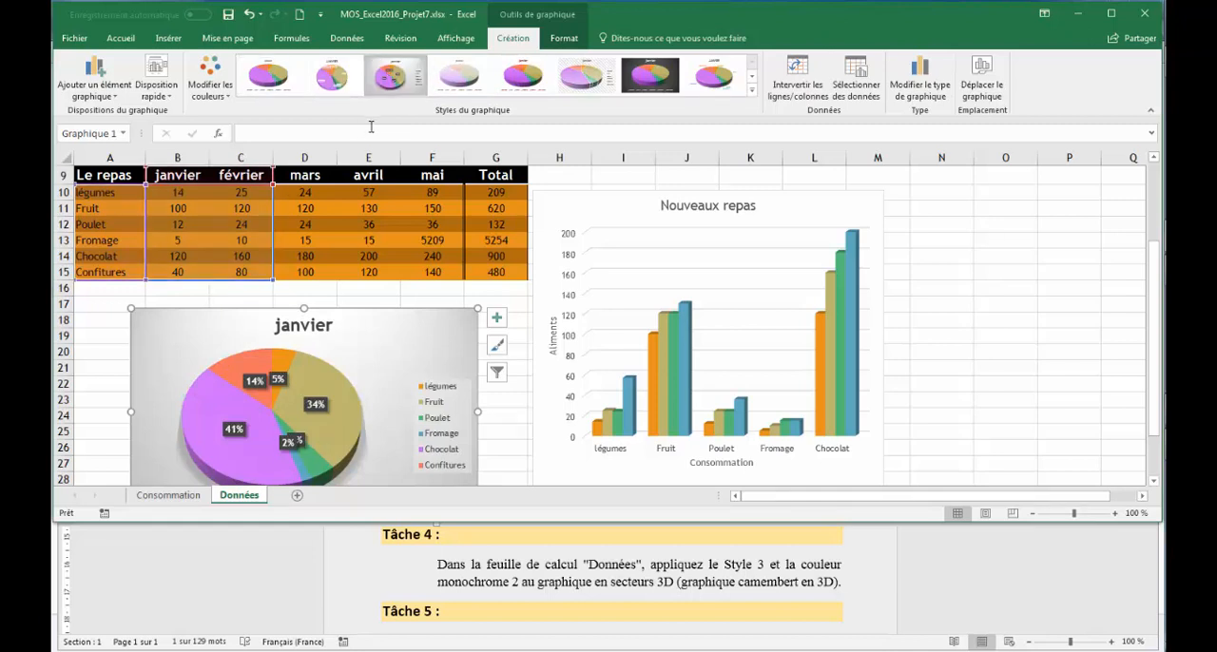
pyautogui.click(224, 90)
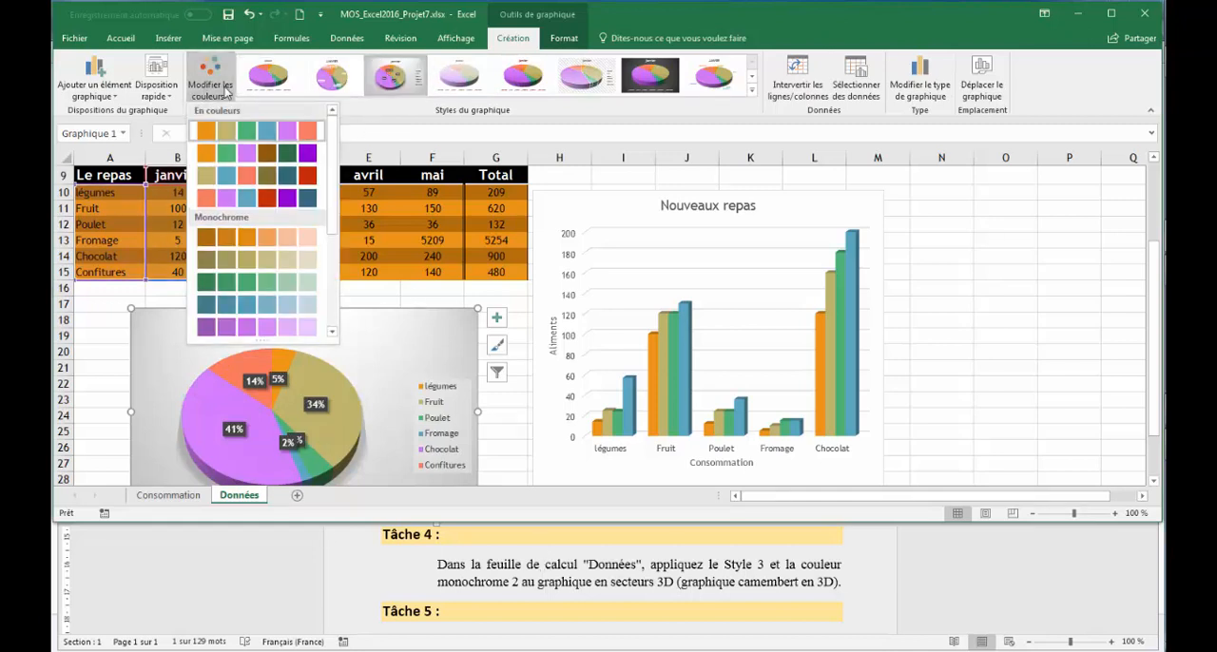
pyautogui.click(233, 263)
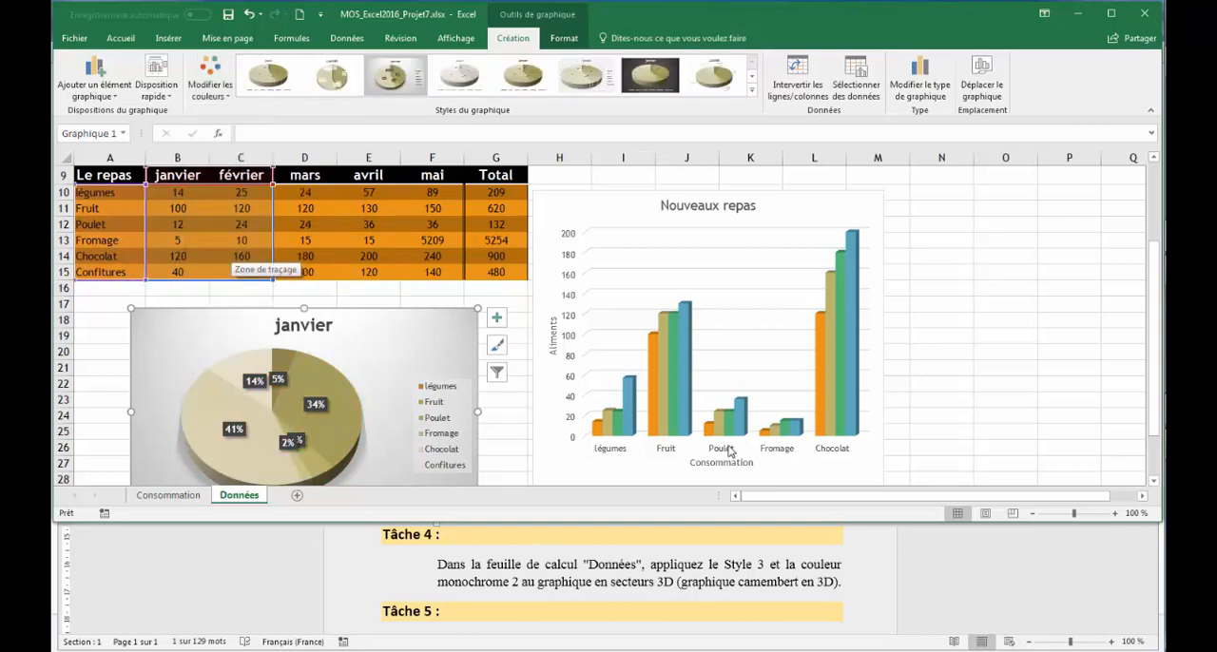
# Read Task 5 in the Word instructions and switch the rows and columns of the "Nouveaux repas" column chart in Excel.
pyautogui.click(989, 568)
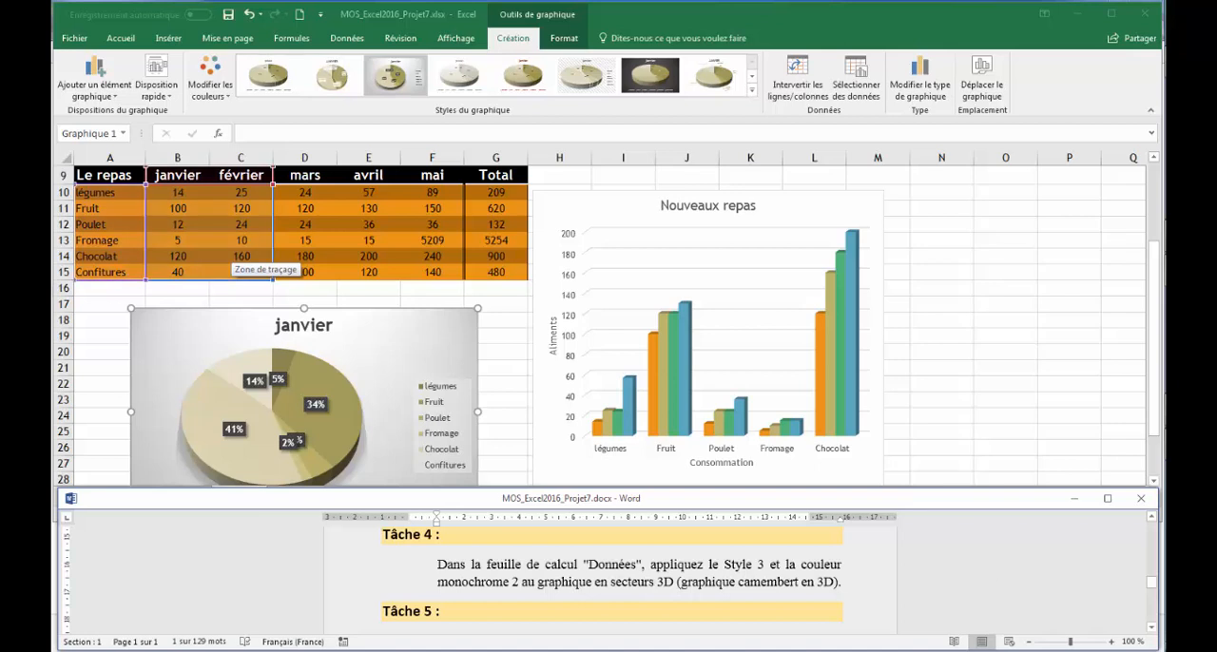
pyautogui.click(1152, 629)
pyautogui.click(1151, 630)
pyautogui.click(1152, 629)
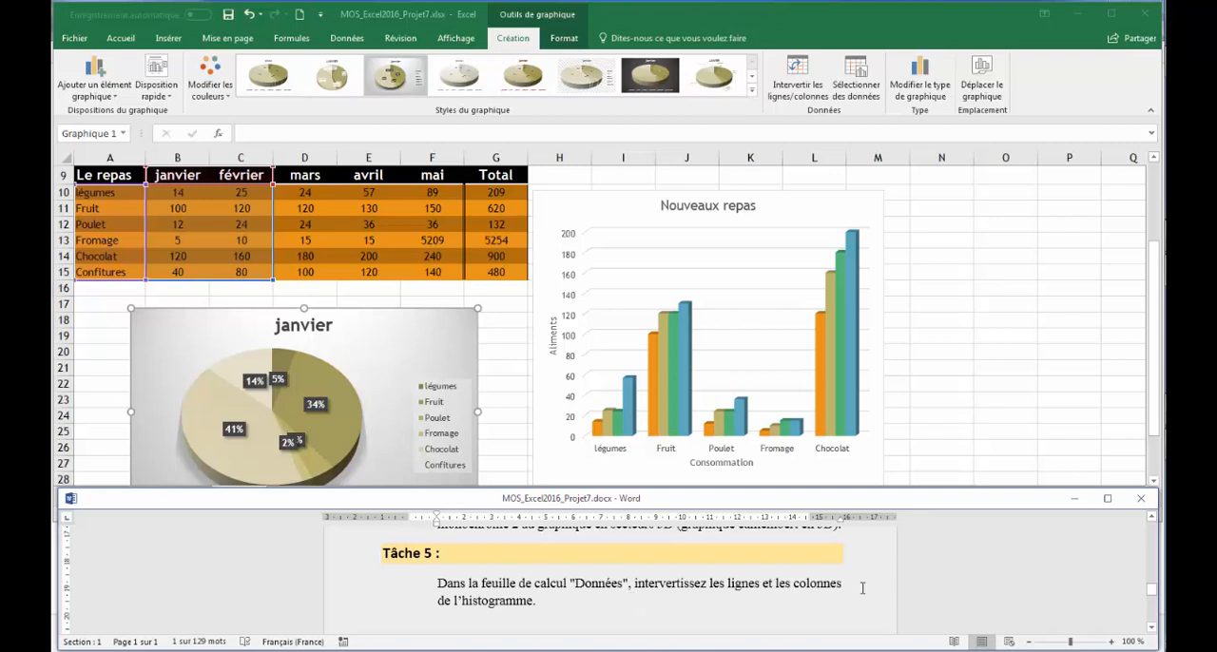
pyautogui.click(815, 196)
pyautogui.click(820, 196)
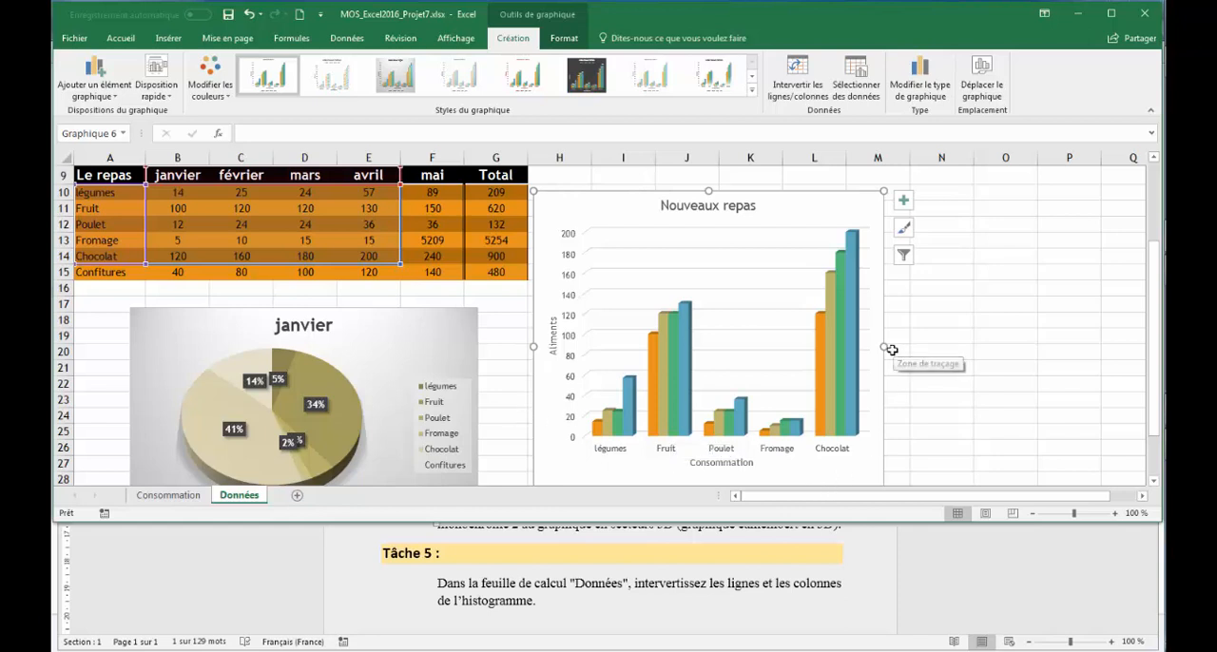
pyautogui.click(795, 89)
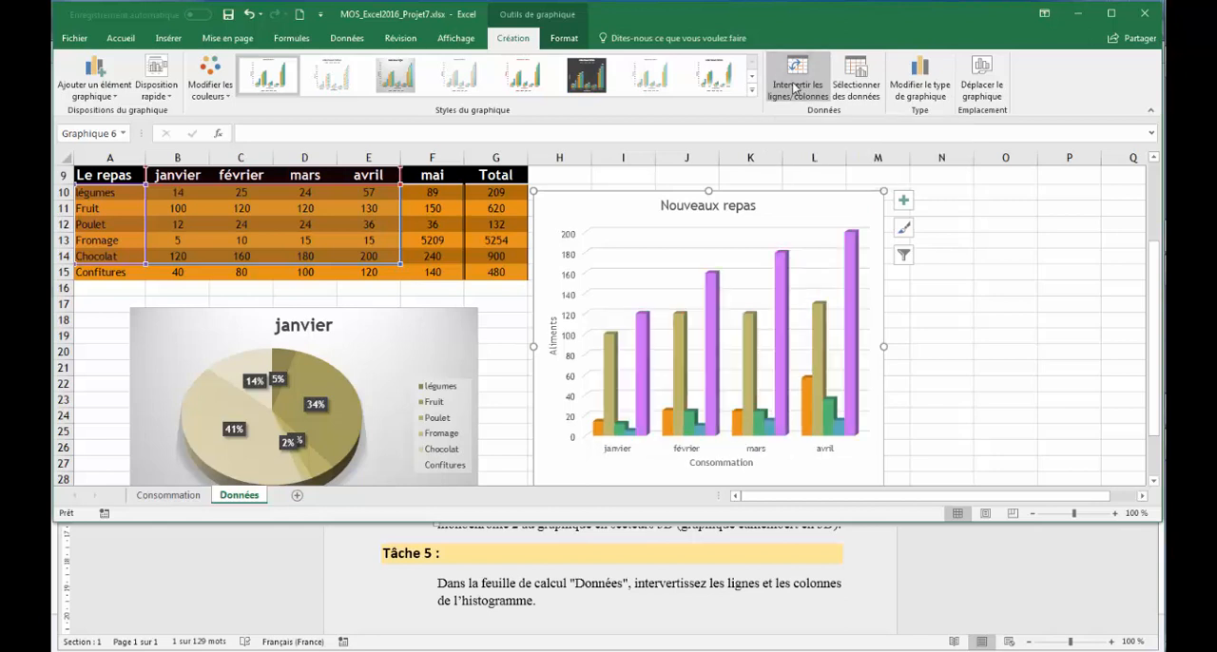